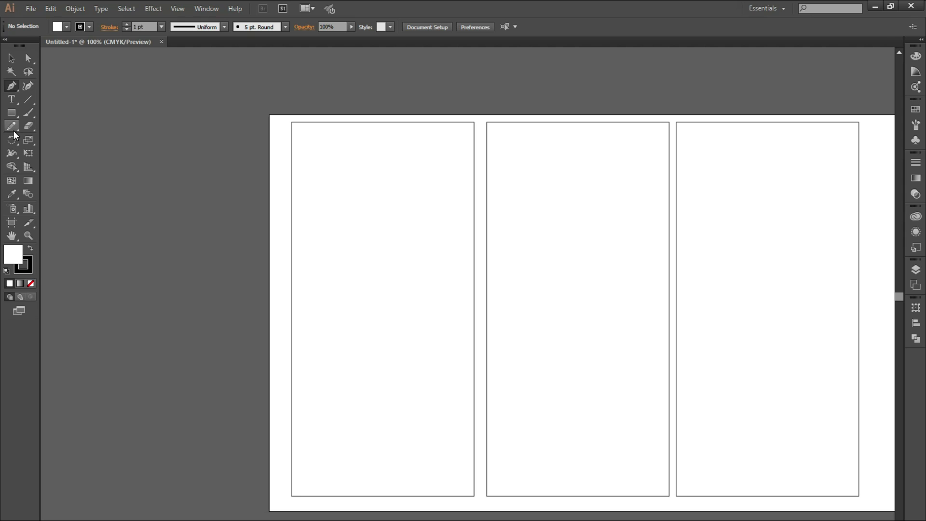
# - Draw a rectangle about 200 by 45 px inside the first panel with the Rectangle tool
pyautogui.click(352, 139)
pyautogui.hotkey('ctrl', 'z')
pyautogui.click(9, 115)
pyautogui.moveTo(328, 321)
pyautogui.mouseDown()
pyautogui.moveTo(439, 339)
pyautogui.moveTo(386, 347)
pyautogui.mouseUp()
# - Duplicate the small rectangle above itself and enlarge the copy to about 312 by 354 px, filling the upper part of the first panel
pyautogui.press('v')
pyautogui.moveTo(400, 305); pyautogui.dragTo(397, 298)
pyautogui.moveTo(396, 336); pyautogui.dragTo(468, 309)
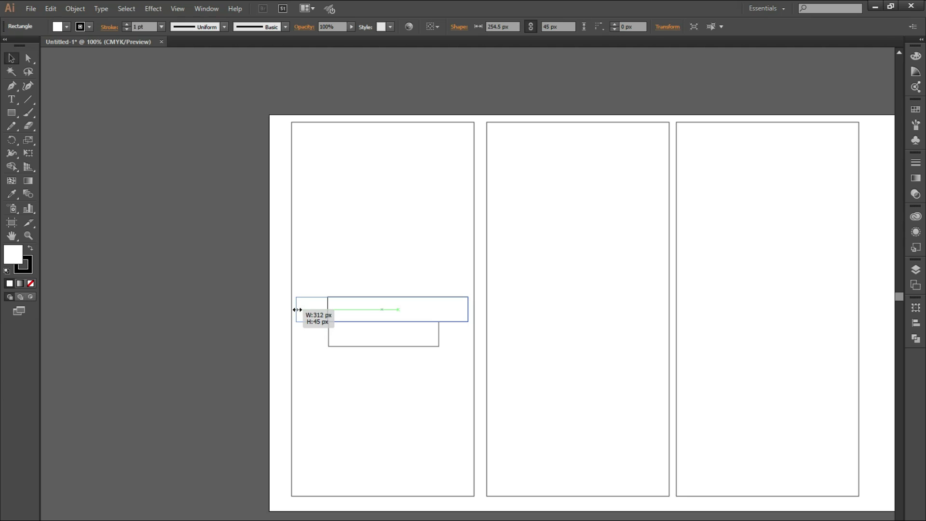
pyautogui.moveTo(382, 297); pyautogui.dragTo(383, 127)
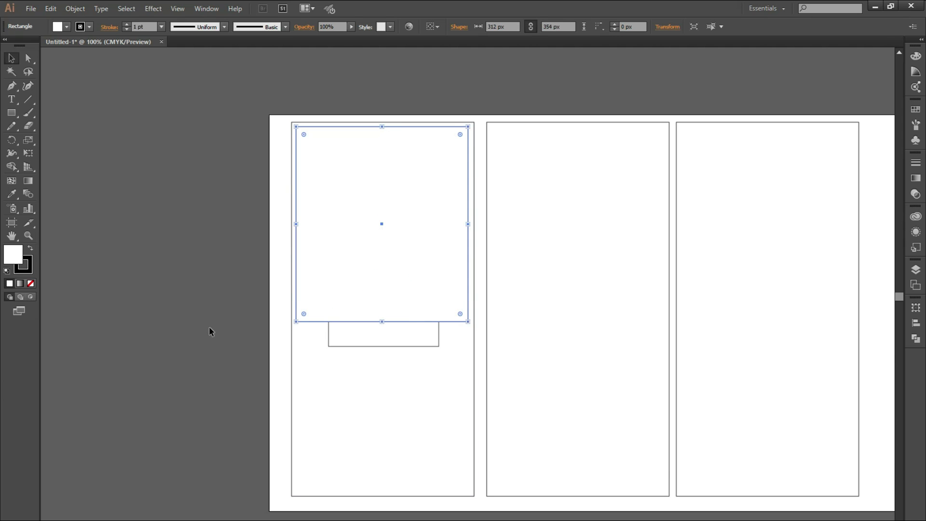
# - Fill the large rectangle in the first panel with a very dark navy colour
pyautogui.doubleClick(13, 254)
pyautogui.click(365, 354)
pyautogui.click(518, 333)
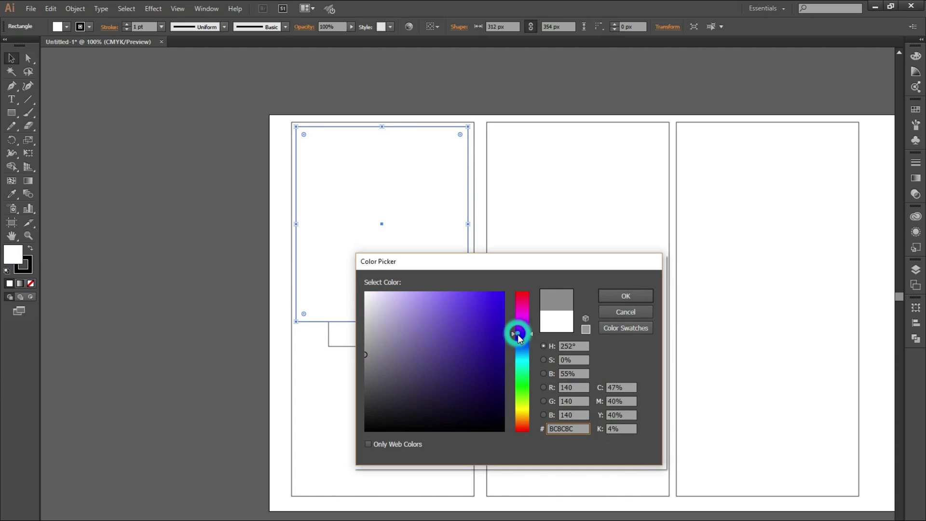
pyautogui.moveTo(366, 354); pyautogui.dragTo(404, 368)
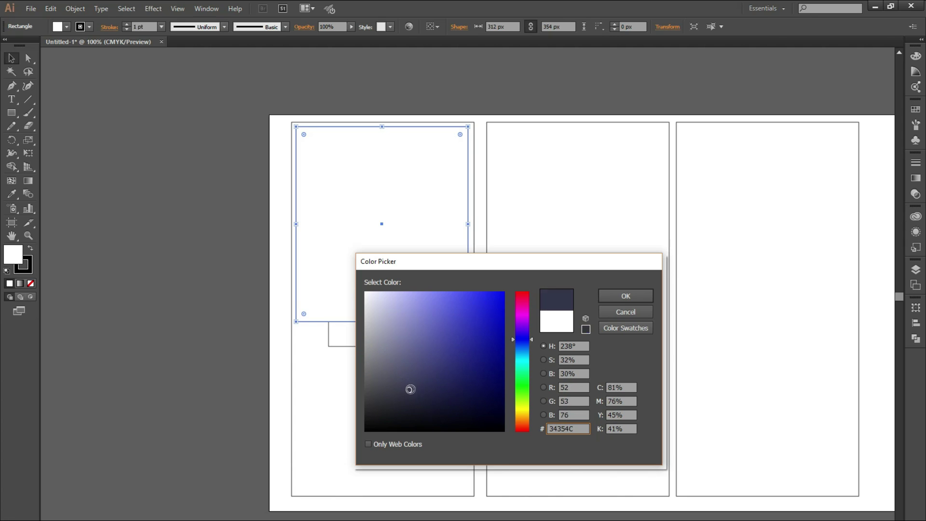
pyautogui.click(627, 300)
pyautogui.click(124, 153)
# - Give the small rectangle the large rectangle's dark navy fill with the Eyedropper
pyautogui.click(369, 331)
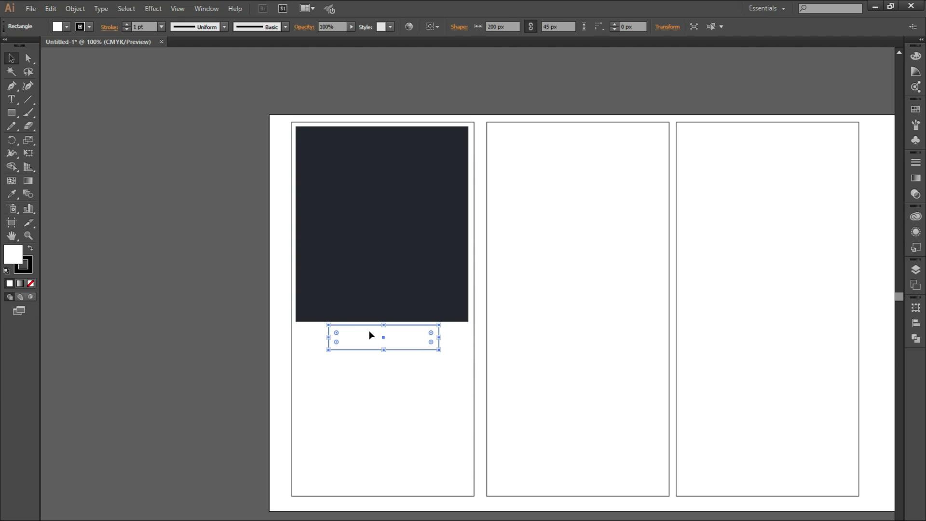
pyautogui.click(13, 193)
pyautogui.click(335, 256)
pyautogui.click(12, 58)
pyautogui.click(157, 278)
# - Nudge the small dark bar up and widen it so it sits centred just beneath the large rectangle
pyautogui.click(403, 345)
pyautogui.press('Up')
pyautogui.press('Up')
pyautogui.scroll(1, 402, 347)
pyautogui.moveTo(389, 338); pyautogui.dragTo(375, 337)
pyautogui.click(135, 314)
pyautogui.scroll(-1, 178, 328)
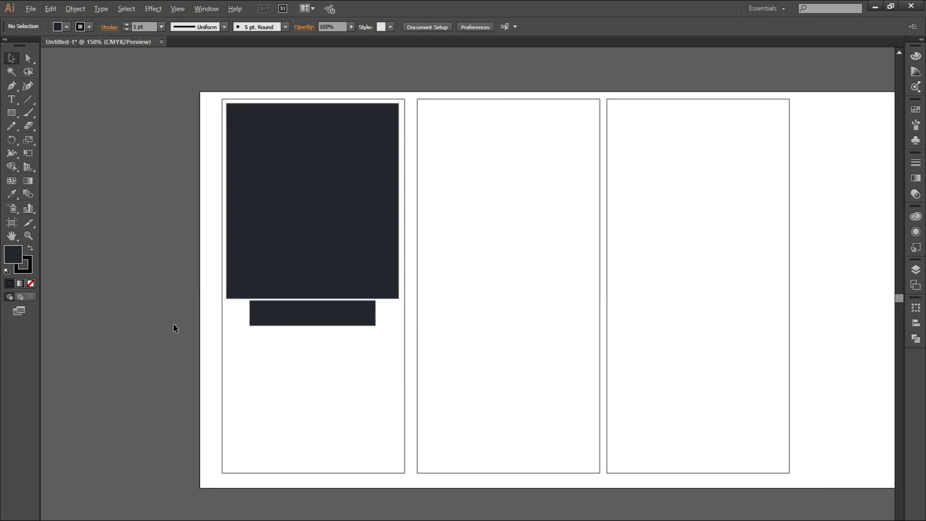
pyautogui.scroll(1, 201, 343)
pyautogui.scroll(-4, 201, 343)
# - Move the small bar lower in the first panel and stretch the large rectangle down to it, pulling its top edge slightly down
pyautogui.click(306, 330)
pyautogui.keyDown('shift'); pyautogui.click(310, 348); pyautogui.keyUp('shift')
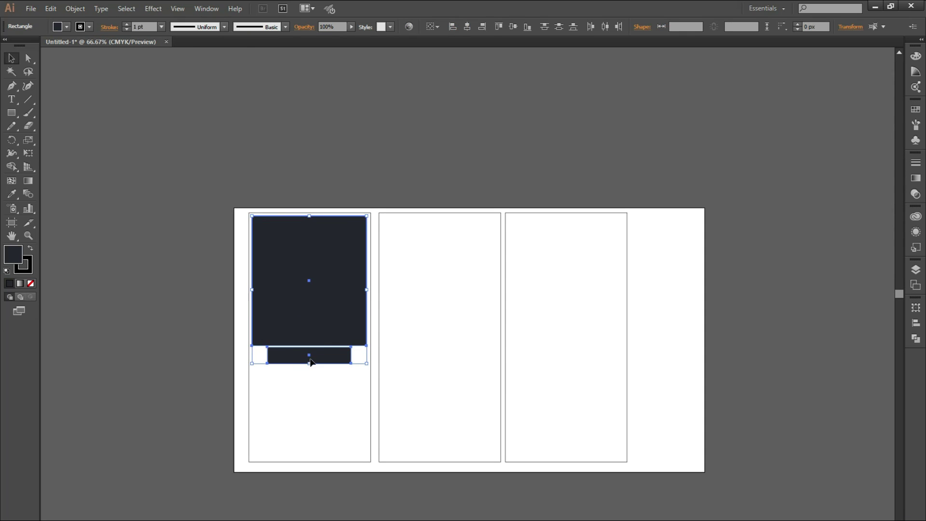
pyautogui.click(212, 356)
pyautogui.moveTo(301, 356); pyautogui.dragTo(309, 379)
pyautogui.click(301, 321)
pyautogui.click(170, 322)
pyautogui.click(309, 236)
pyautogui.moveTo(312, 216); pyautogui.dragTo(312, 217)
pyautogui.click(173, 223)
# - Place the phone pictures in the document and position the single tilted phone, enlarged, in the second panel
pyautogui.click(31, 8)
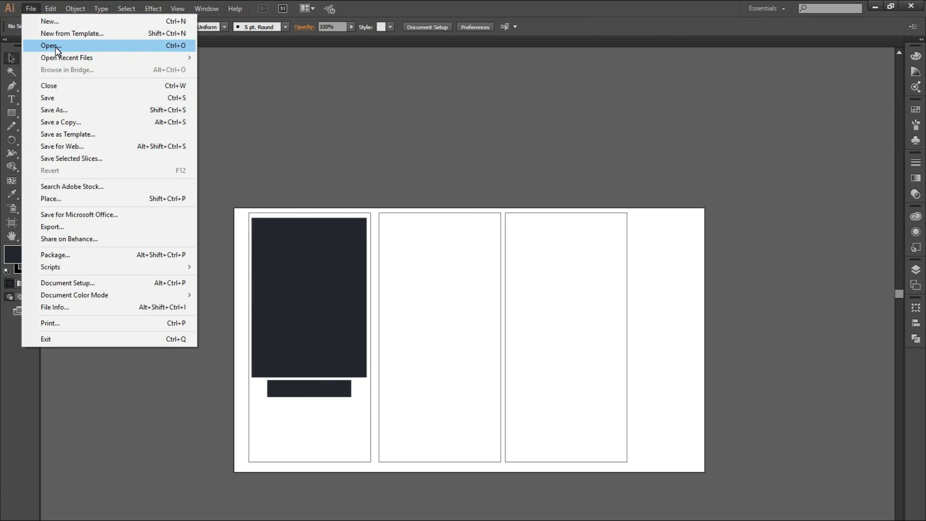
pyautogui.click(74, 200)
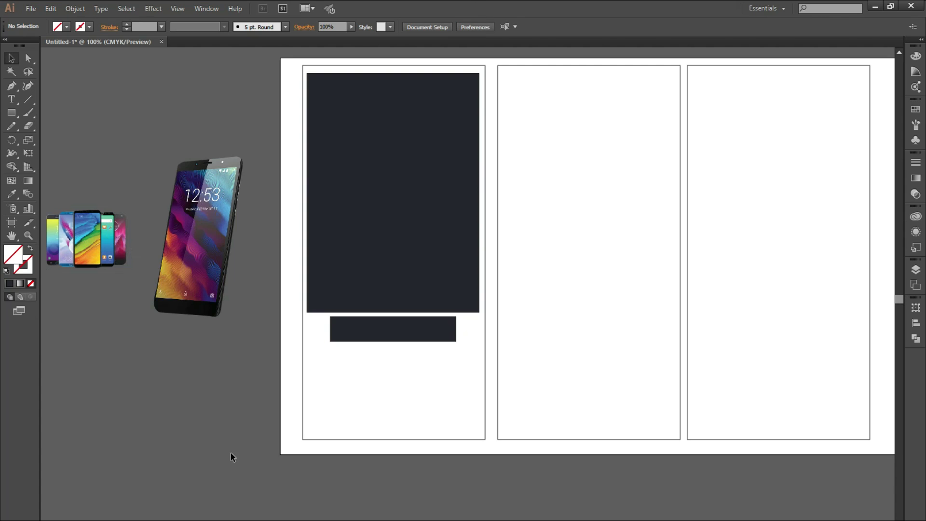
pyautogui.click(217, 237)
pyautogui.moveTo(217, 237); pyautogui.dragTo(627, 165)
pyautogui.moveTo(582, 251); pyautogui.dragTo(518, 374)
pyautogui.moveTo(595, 261); pyautogui.dragTo(590, 258)
pyautogui.click(536, 393)
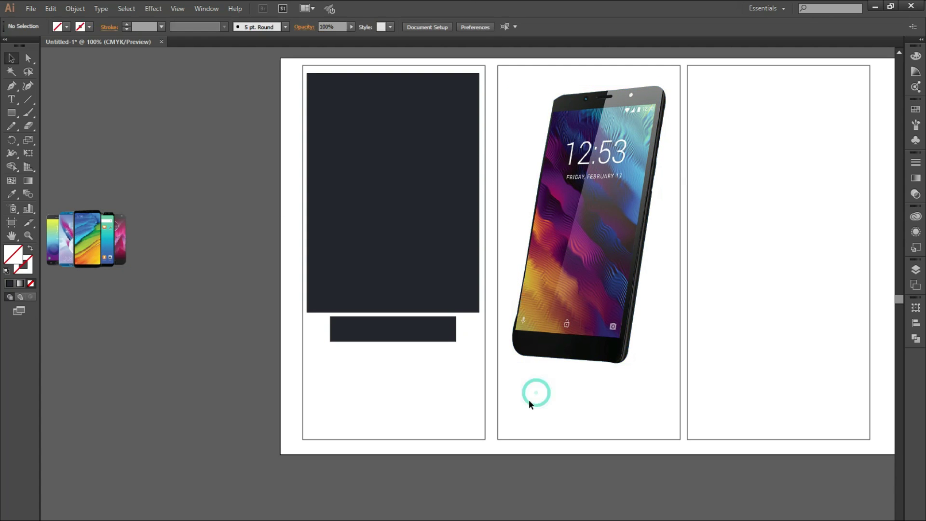
# - Fill the second panel with the dark navy sampled from the large rectangle in the first panel
pyautogui.click(498, 406)
pyautogui.click(14, 193)
pyautogui.click(346, 174)
pyautogui.click(13, 60)
pyautogui.click(169, 134)
pyautogui.moveTo(562, 368); pyautogui.dragTo(517, 361)
# - Move the picture of the group of phones into the third panel and enlarge it
pyautogui.click(104, 256)
pyautogui.moveTo(71, 229); pyautogui.dragTo(807, 95)
pyautogui.moveTo(739, 125); pyautogui.dragTo(648, 232)
pyautogui.moveTo(819, 68); pyautogui.dragTo(818, 72)
pyautogui.moveTo(768, 123); pyautogui.dragTo(752, 173)
pyautogui.click(153, 235)
pyautogui.moveTo(616, 252); pyautogui.dragTo(558, 276)
pyautogui.click(103, 183)
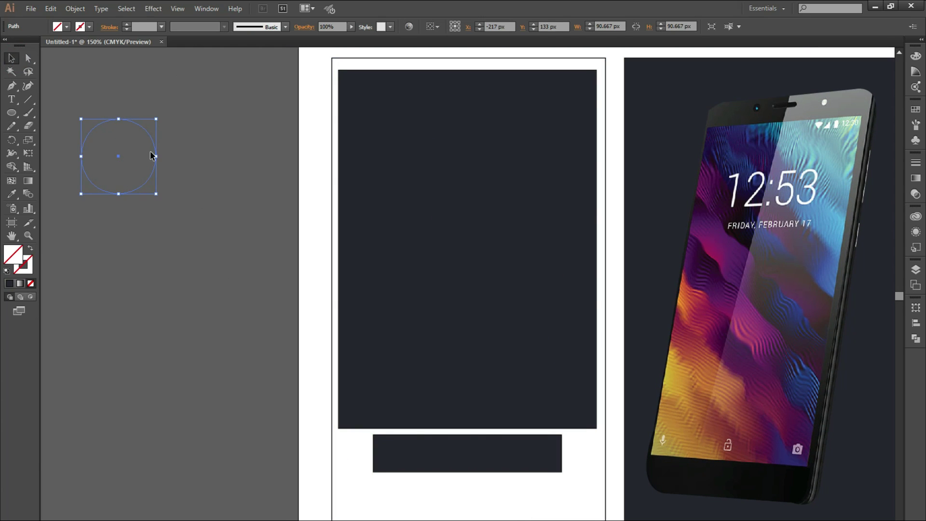
# - Fill the pasteboard circle with the dark navy of the large rectangle and arrange it overlapping a smaller dark circle
pyautogui.click(8, 197)
pyautogui.click(438, 205)
pyautogui.moveTo(129, 162); pyautogui.dragTo(333, 234)
pyautogui.scroll(1, 143, 279)
pyautogui.scroll(2, 151, 317)
pyautogui.click(579, 247)
# - Duplicate the larger circle, reshape the copy into an ellipse about 52 by 71 px and set it near the larger circle's right edge
pyautogui.moveTo(451, 232); pyautogui.dragTo(622, 232)
pyautogui.hotkey('ctrl', 'z')
pyautogui.moveTo(436, 254); pyautogui.dragTo(633, 254)
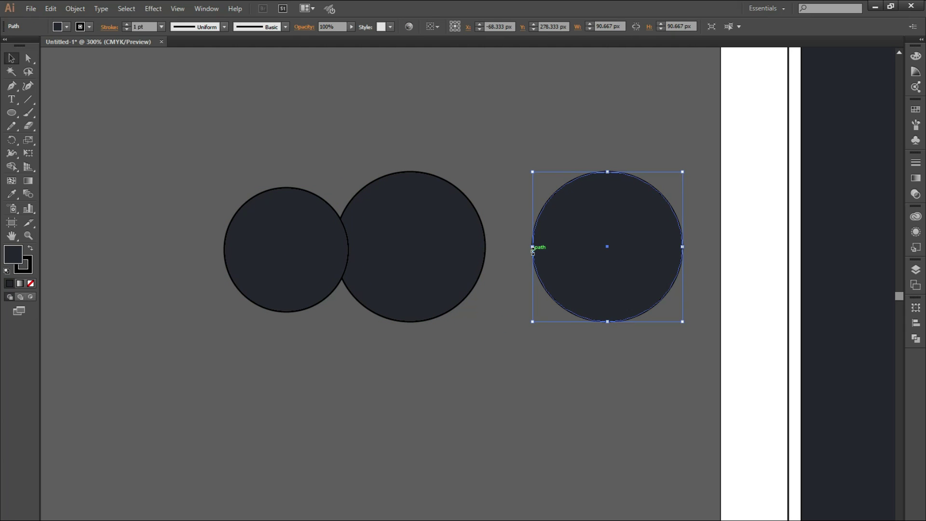
pyautogui.moveTo(683, 173); pyautogui.dragTo(666, 188)
pyautogui.moveTo(549, 248); pyautogui.dragTo(432, 245)
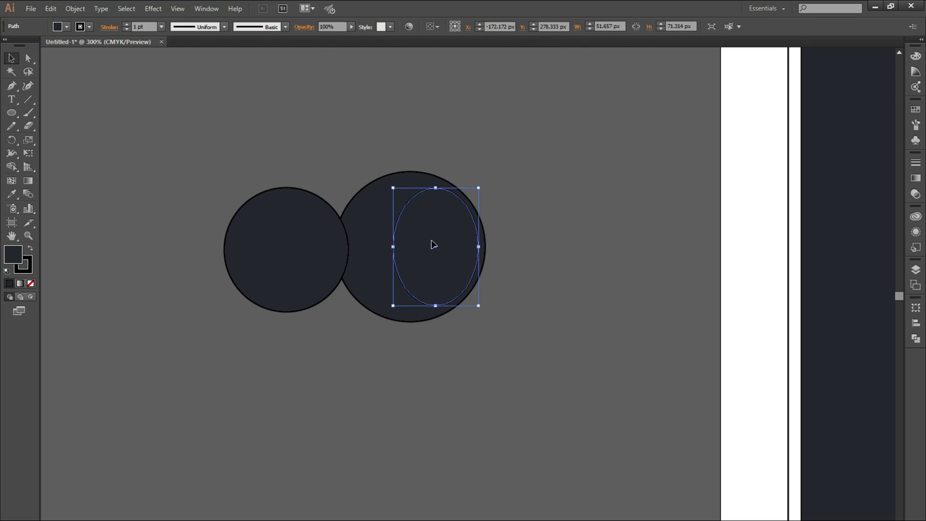
pyautogui.moveTo(278, 255); pyautogui.dragTo(128, 247)
pyautogui.moveTo(143, 243); pyautogui.dragTo(161, 247)
pyautogui.hotkey('ctrl', 'z')
pyautogui.hotkey('ctrl', 'z')
# - Duplicate the smaller circle, reshape the copy into a narrower ellipse and set it near the smaller circle's left edge
pyautogui.moveTo(265, 252); pyautogui.dragTo(119, 252)
pyautogui.moveTo(204, 251); pyautogui.dragTo(171, 250)
pyautogui.moveTo(172, 187); pyautogui.dragTo(146, 222)
pyautogui.moveTo(119, 261); pyautogui.dragTo(273, 244)
pyautogui.click(322, 354)
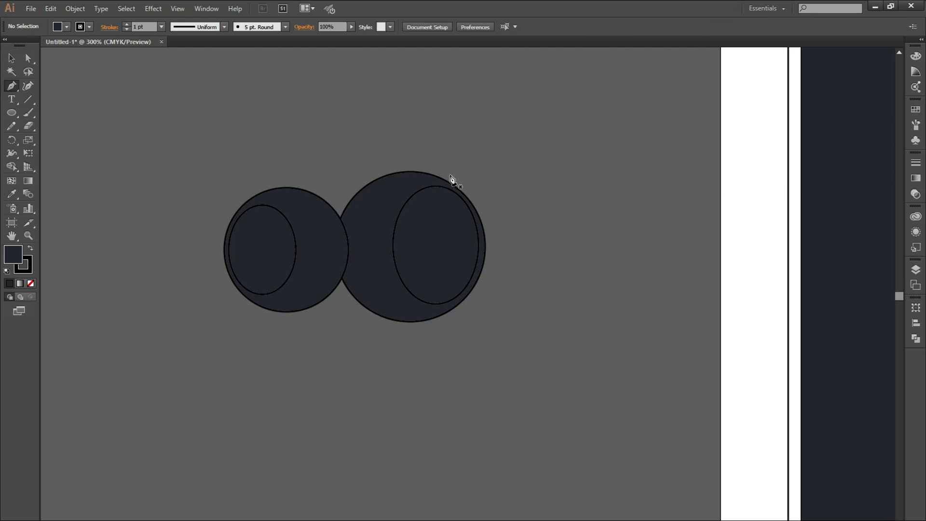
# - Draw a closed S-shaped ribbon with the Pen tool, from the smaller circle's lower left to the larger circle's upper right
pyautogui.click(472, 198)
pyautogui.moveTo(344, 210); pyautogui.dragTo(192, 240)
pyautogui.click(343, 211)
pyautogui.click(191, 221)
pyautogui.moveTo(343, 281); pyautogui.dragTo(429, 208)
pyautogui.moveTo(427, 170); pyautogui.dragTo(427, 170)
pyautogui.click(471, 198)
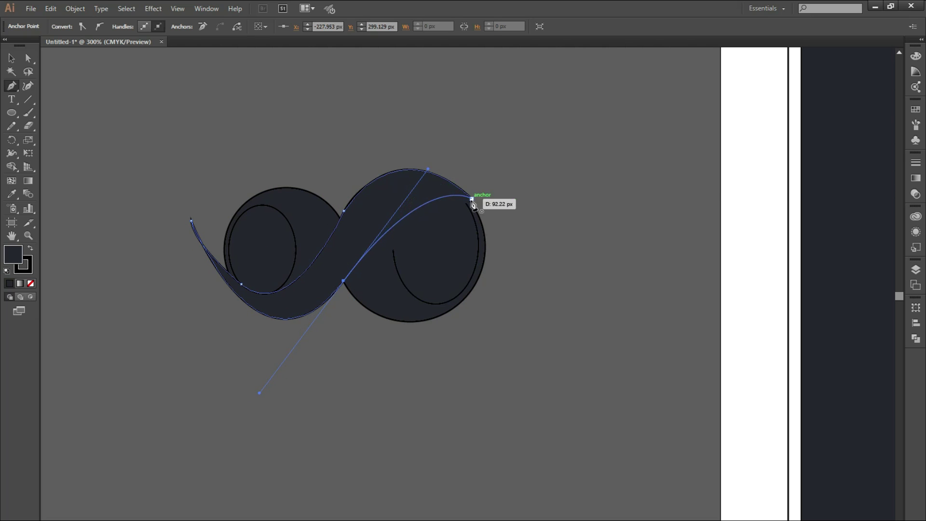
pyautogui.moveTo(529, 251); pyautogui.dragTo(529, 251)
pyautogui.hotkey('ctrl', 'z')
pyautogui.click(344, 281)
pyautogui.moveTo(472, 199); pyautogui.dragTo(548, 265)
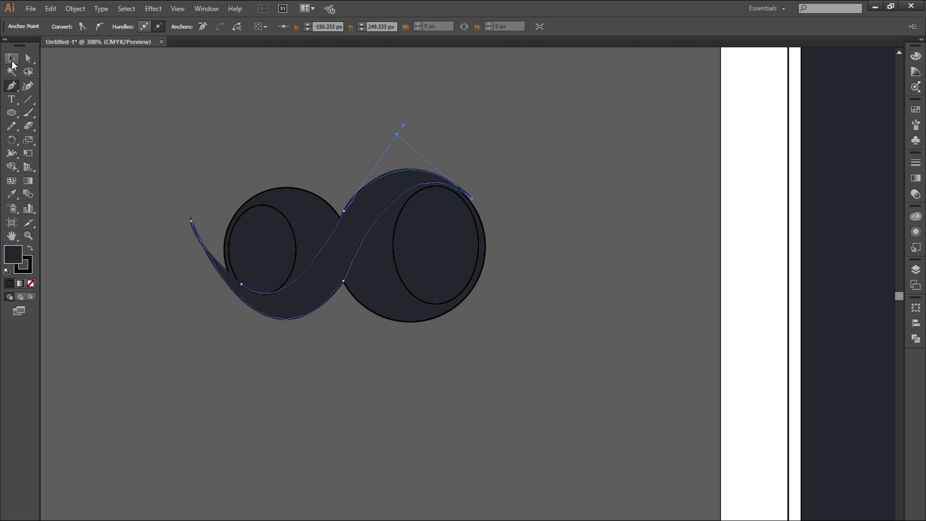
pyautogui.click(11, 59)
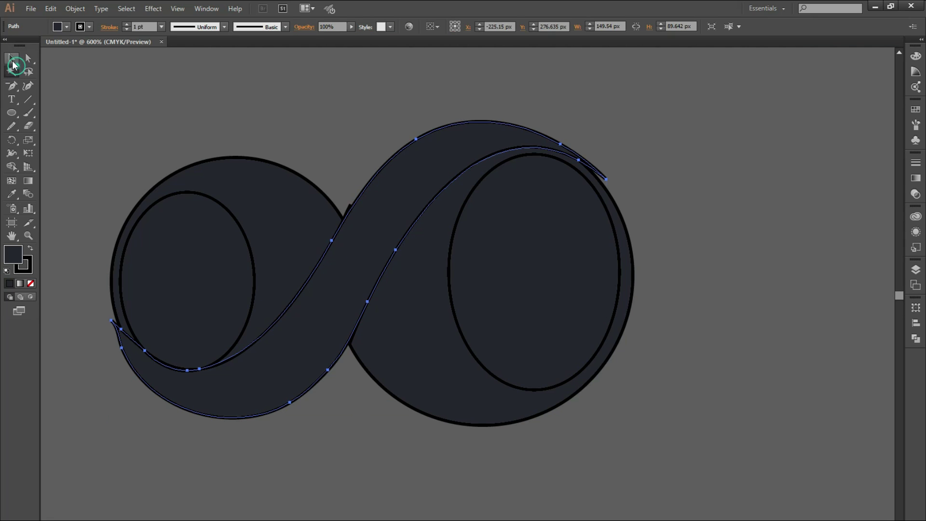
# - Delete the leftover sliver sticking out where the smaller circle meets the S-shaped ribbon
pyautogui.click(13, 61)
pyautogui.click(273, 115)
pyautogui.moveTo(349, 206); pyautogui.dragTo(344, 162)
pyautogui.press('Delete')
pyautogui.scroll(-3, 269, 431)
pyautogui.scroll(1, 270, 428)
pyautogui.click(275, 424)
pyautogui.click(281, 312)
pyautogui.click(252, 312)
pyautogui.click(300, 185)
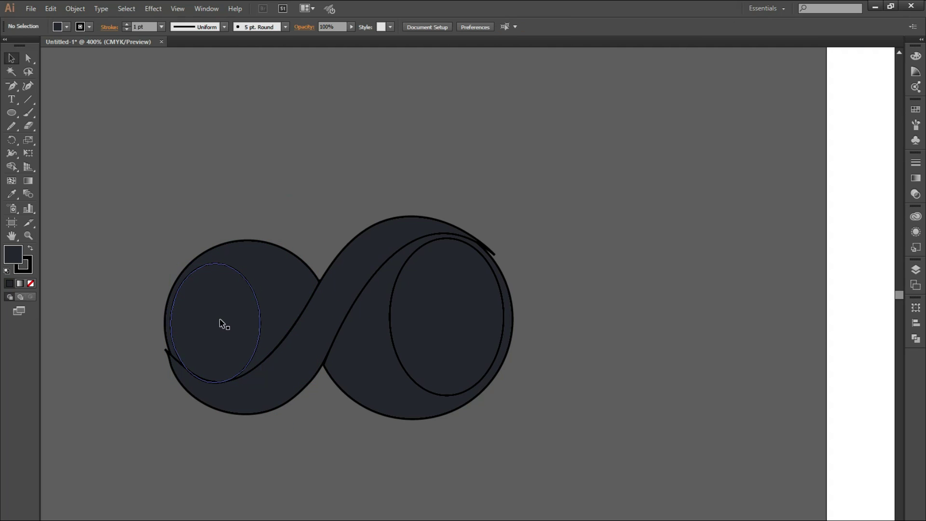
# - Copy and paste the smaller circle's inner ellipse, shrink the copy and place it inside the original against its right edge
pyautogui.scroll(1, 221, 320)
pyautogui.click(271, 287)
pyautogui.moveTo(231, 305); pyautogui.dragTo(252, 304)
pyautogui.hotkey('ctrl', 'z')
pyautogui.click(50, 9)
pyautogui.click(72, 58)
pyautogui.click(51, 9)
pyautogui.click(72, 72)
pyautogui.moveTo(437, 280); pyautogui.dragTo(204, 311)
pyautogui.moveTo(302, 239); pyautogui.dragTo(292, 251)
pyautogui.moveTo(242, 300); pyautogui.dragTo(233, 296)
# - Split the smaller circle's two overlapping ellipses into a crescent and an inner ellipse with the Shape Builder
pyautogui.keyDown('shift'); pyautogui.click(220, 236); pyautogui.keyUp('shift')
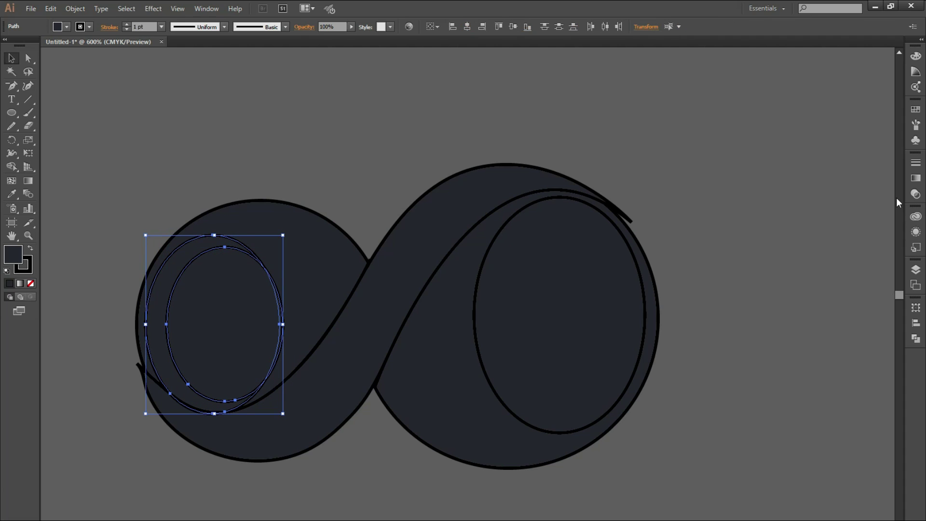
pyautogui.click(12, 167)
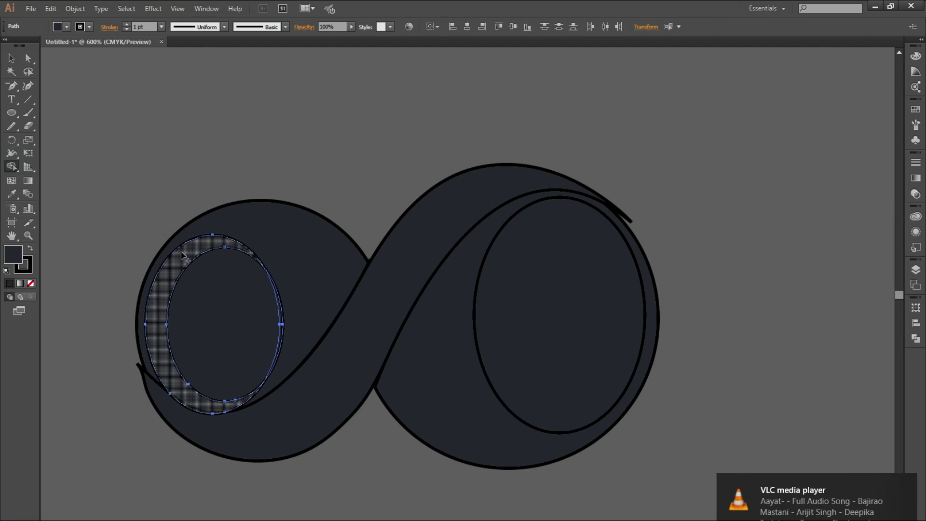
pyautogui.click(178, 270)
pyautogui.click(241, 295)
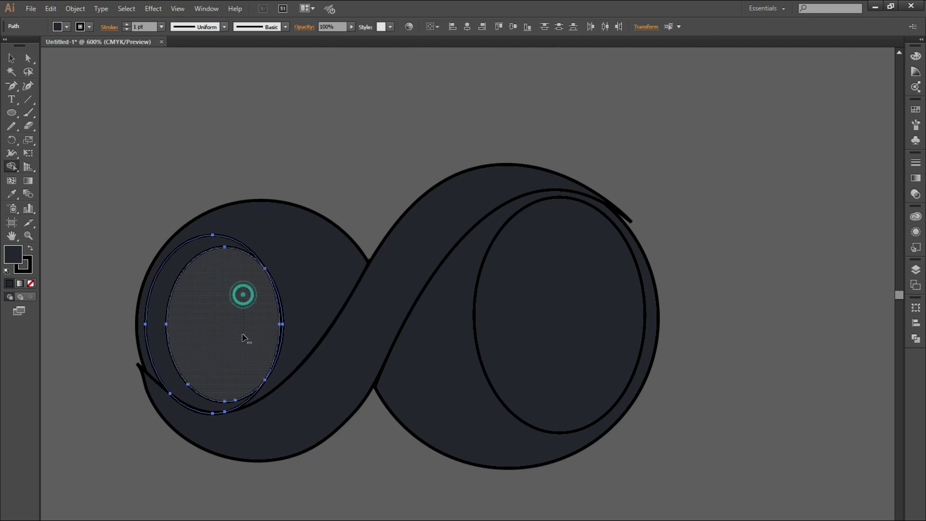
pyautogui.click(12, 59)
pyautogui.click(95, 109)
pyautogui.moveTo(214, 321); pyautogui.dragTo(196, 240)
pyautogui.hotkey('ctrl', 'z')
pyautogui.click(117, 202)
pyautogui.moveTo(171, 274); pyautogui.dragTo(92, 174)
pyautogui.hotkey('ctrl', 'z')
# - Select the smaller circle, its ellipses and the ribbon, and separate the crescent area with the Shape Builder
pyautogui.click(280, 317)
pyautogui.moveTo(392, 144); pyautogui.dragTo(139, 488)
pyautogui.hotkey('shift', 'm')
pyautogui.click(190, 282)
pyautogui.click(12, 58)
pyautogui.click(85, 86)
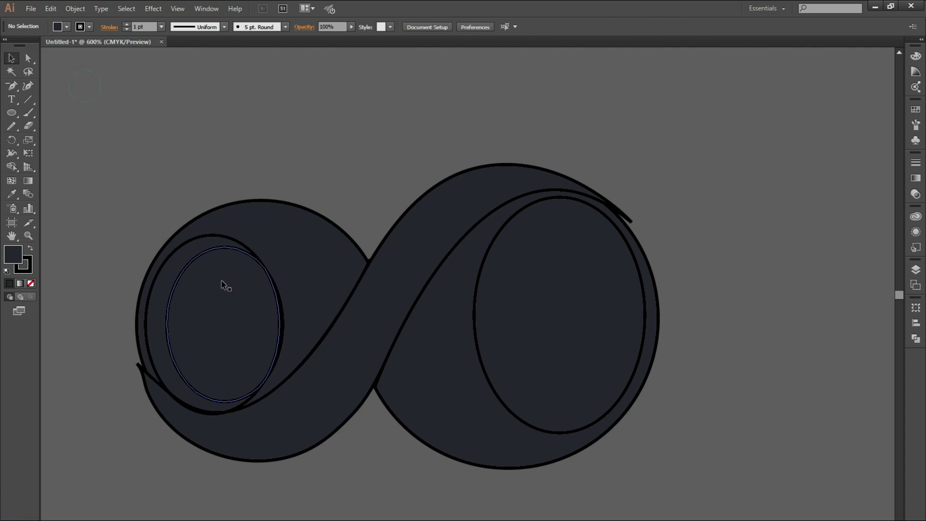
# - Delete the surplus copy of the small inner ellipse, and recolour the crescent grey and the smaller circle white
pyautogui.click(212, 287)
pyautogui.press('Delete')
pyautogui.click(156, 288)
pyautogui.doubleClick(12, 254)
pyautogui.hotkey('ctrl', 'v')
pyautogui.click(625, 296)
# - Cut the inner ellipse out of the white circle with the Shape Builder to leave a see-through hole
pyautogui.click(258, 288)
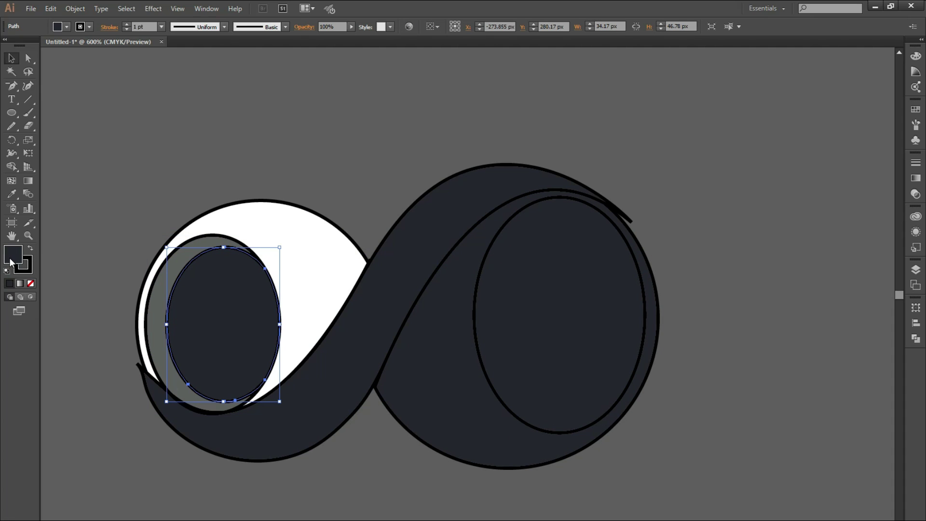
pyautogui.moveTo(145, 196); pyautogui.dragTo(343, 448)
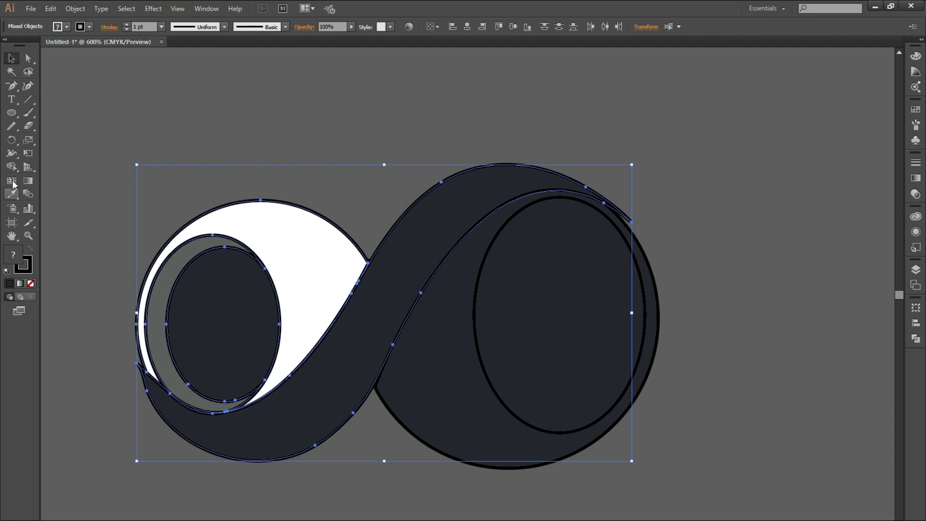
pyautogui.hotkey('shift', 'm')
pyautogui.click(12, 58)
pyautogui.click(115, 116)
# - Fill the crescent around the hole with the blue 3B6D96
pyautogui.click(171, 263)
pyautogui.doubleClick(14, 256)
pyautogui.click(522, 351)
pyautogui.moveTo(405, 372); pyautogui.dragTo(398, 380)
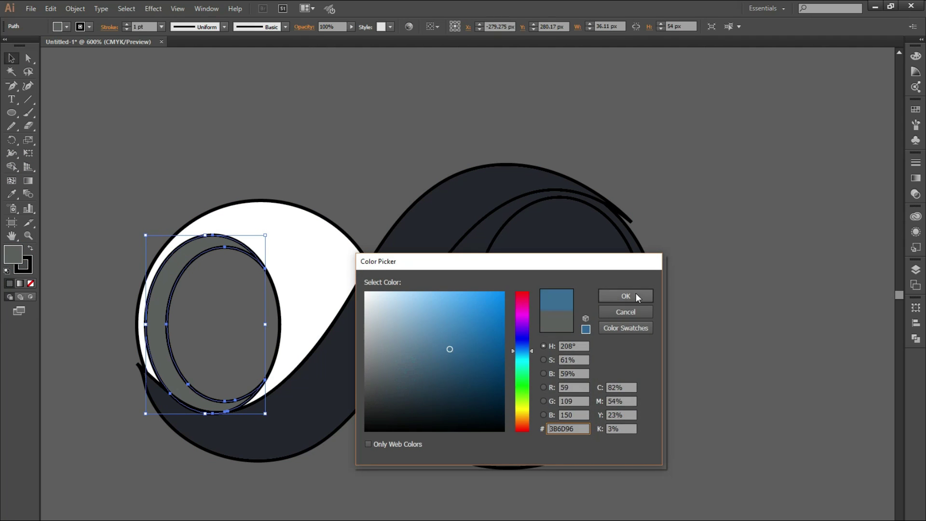
pyautogui.click(626, 296)
# - Fill the S-shaped ribbon with a more saturated blue
pyautogui.click(324, 374)
pyautogui.doubleClick(17, 260)
pyautogui.click(492, 302)
pyautogui.click(625, 296)
# - Give the larger circle the crescent's blue fill with the Eyedropper
pyautogui.click(453, 367)
pyautogui.press('i')
pyautogui.click(161, 292)
pyautogui.press('v')
# - Duplicate the larger dark ellipse, shrink the copy to about 45 by 62 px and place it against the original's left edge
pyautogui.click(545, 290)
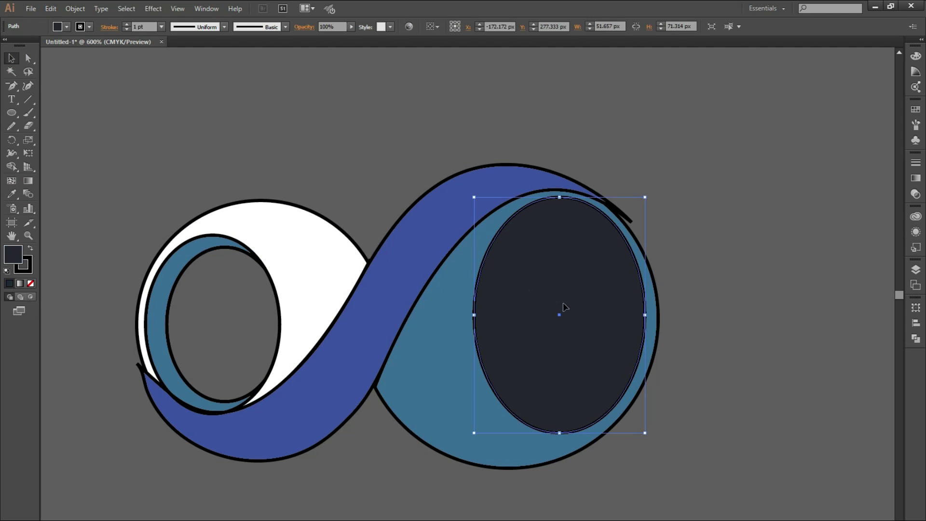
pyautogui.moveTo(611, 271); pyautogui.dragTo(826, 274)
pyautogui.moveTo(862, 202); pyautogui.dragTo(849, 216)
pyautogui.moveTo(784, 316); pyautogui.dragTo(558, 318)
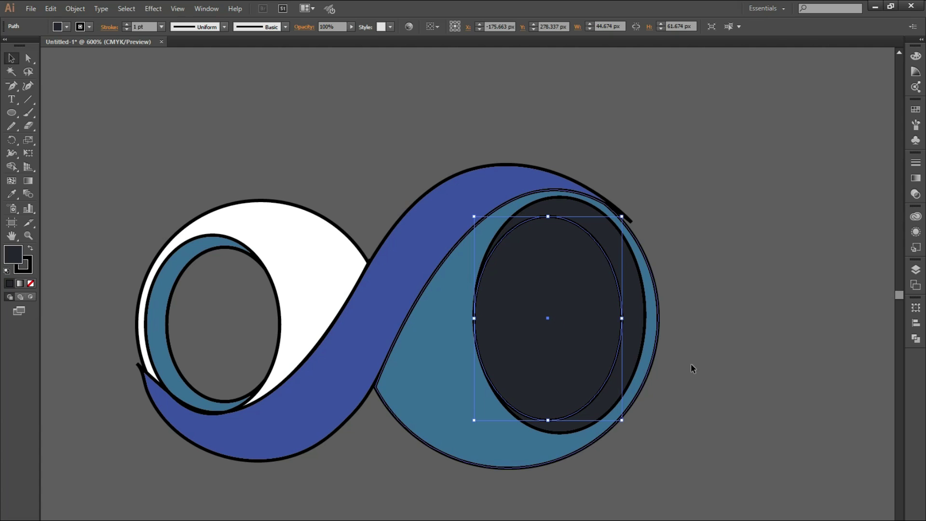
# - Cut the smaller dark ellipse out of the larger one with Shape Builder, leaving a dark crescent around an open hole
pyautogui.hotkey('ctrl', 'a')
pyautogui.click(11, 168)
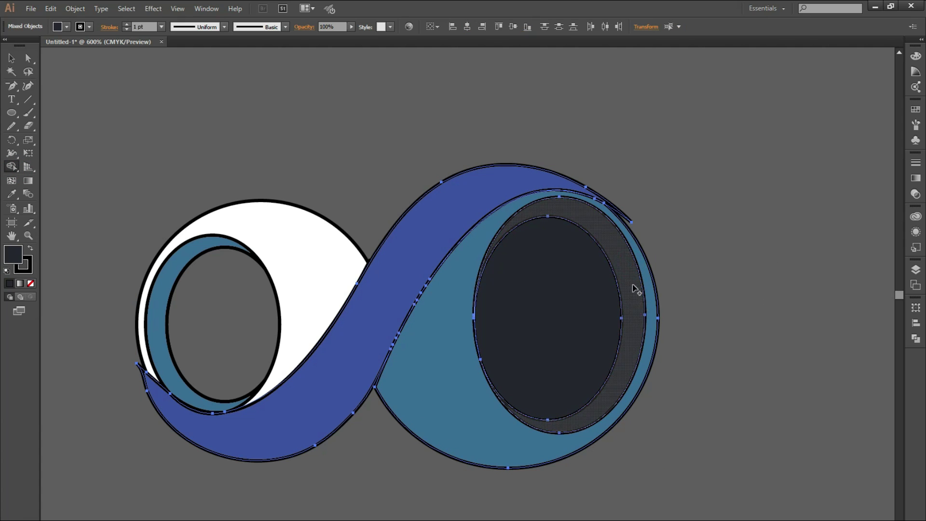
pyautogui.click(633, 285)
pyautogui.click(538, 277)
pyautogui.keyDown('alt'); pyautogui.click(540, 297); pyautogui.keyUp('alt')
pyautogui.click(12, 58)
pyautogui.click(184, 88)
# - Remove the stroke from all the logo shapes, keeping their fills
pyautogui.moveTo(763, 157)
pyautogui.mouseDown()
pyautogui.moveTo(465, 343)
pyautogui.moveTo(122, 459)
pyautogui.mouseUp()
pyautogui.click(30, 283)
pyautogui.hotkey('ctrl', 'z')
pyautogui.click(27, 269)
pyautogui.click(31, 285)
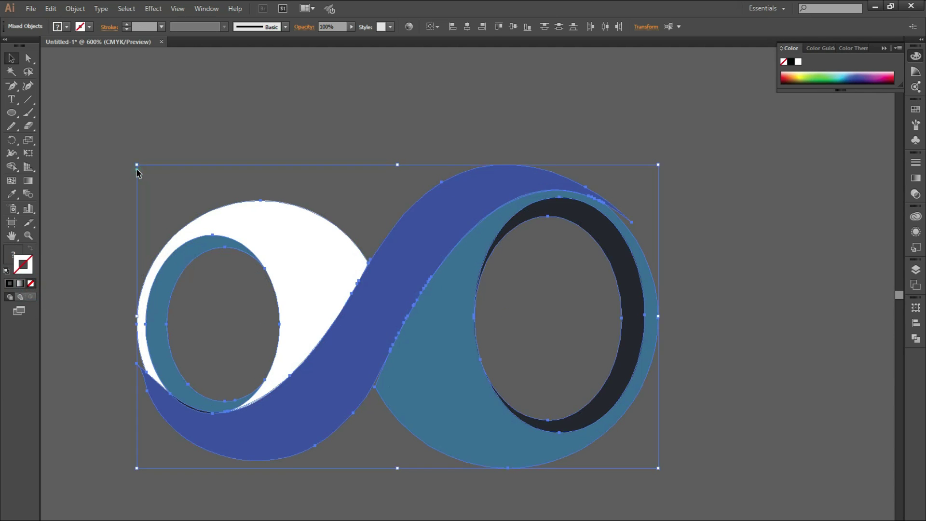
pyautogui.click(715, 249)
pyautogui.scroll(-3, 682, 299)
pyautogui.scroll(3, 536, 378)
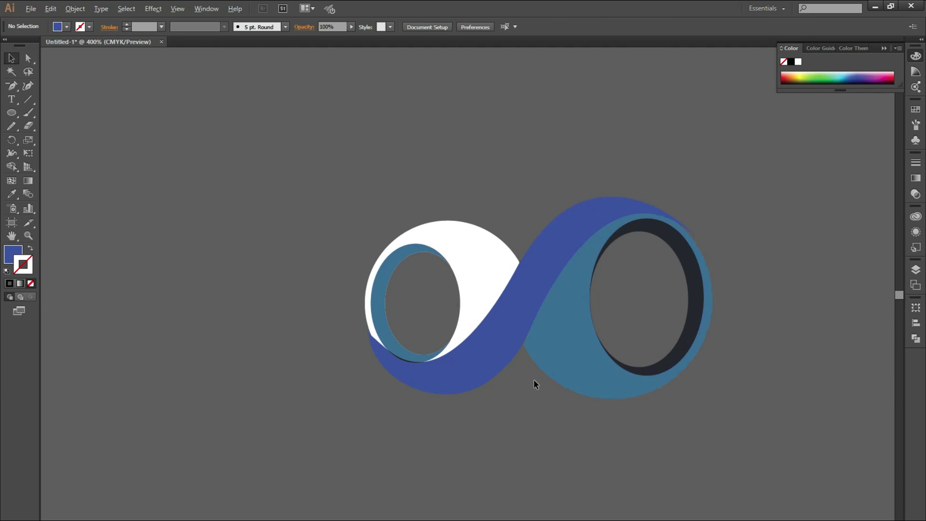
# - Split a narrow strip off the S-shaped ribbon's lower edge with an offset copy and Shape Builder, and delete the leftover end piece
pyautogui.click(479, 329)
pyautogui.moveTo(483, 323); pyautogui.dragTo(152, 263)
pyautogui.hotkey('shift', 'm')
pyautogui.click(12, 58)
pyautogui.moveTo(172, 300); pyautogui.dragTo(493, 330)
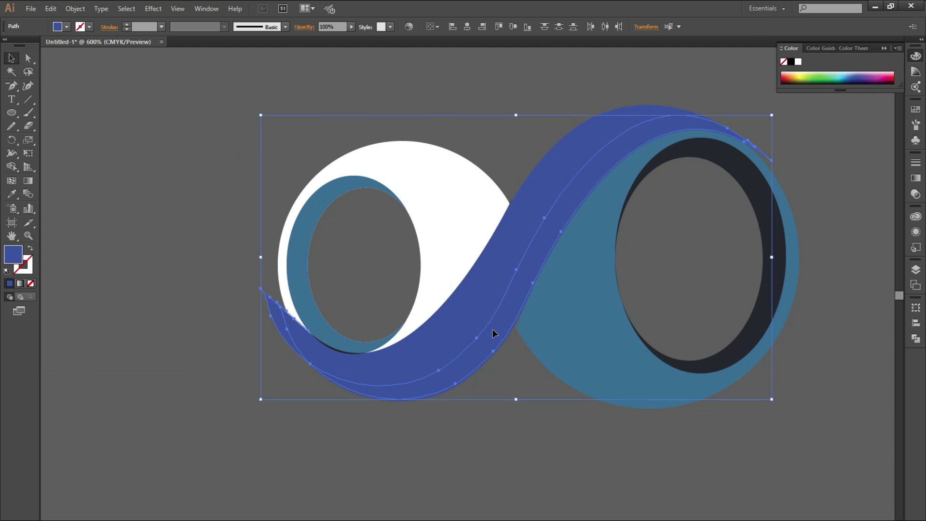
pyautogui.click(83, 285)
pyautogui.click(419, 391)
pyautogui.click(278, 324)
pyautogui.press('Delete')
# - Fill the strip along the ribbon's lower edge with a darker blue
pyautogui.click(430, 393)
pyautogui.click(461, 380)
pyautogui.doubleClick(16, 249)
pyautogui.click(476, 345)
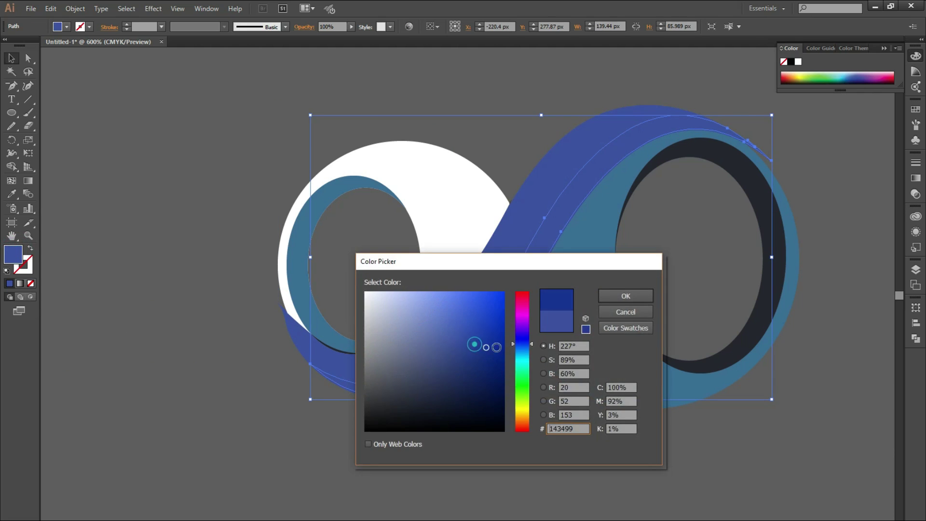
pyautogui.click(620, 295)
pyautogui.click(551, 389)
pyautogui.moveTo(551, 389); pyautogui.dragTo(414, 417)
pyautogui.scroll(-2, 416, 391)
pyautogui.scroll(-1, 415, 392)
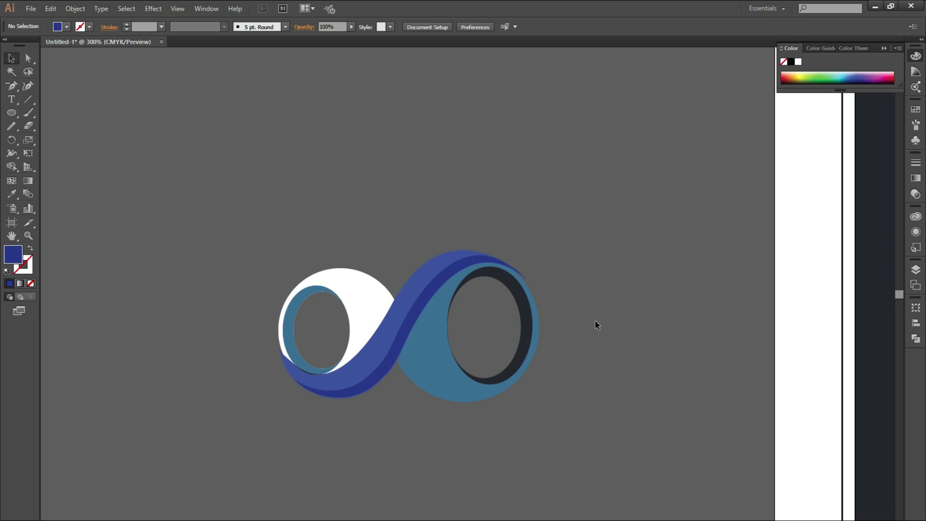
pyautogui.moveTo(215, 408); pyautogui.dragTo(217, 415)
pyautogui.scroll(-3, 285, 415)
pyautogui.moveTo(331, 388); pyautogui.dragTo(561, 308)
pyautogui.click(337, 341)
pyautogui.scroll(1, 357, 340)
pyautogui.hotkey('ctrl', 'z')
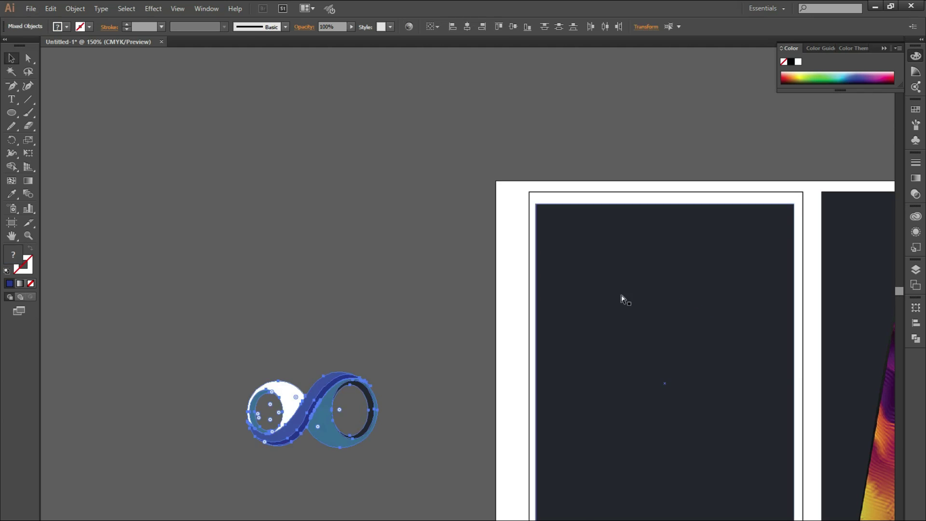
pyautogui.click(404, 393)
pyautogui.scroll(2, 376, 404)
pyautogui.moveTo(349, 400); pyautogui.dragTo(453, 266)
pyautogui.scroll(1, 415, 348)
pyautogui.moveTo(354, 294); pyautogui.dragTo(623, 294)
pyautogui.hotkey('ctrl', 'z')
pyautogui.click(128, 141)
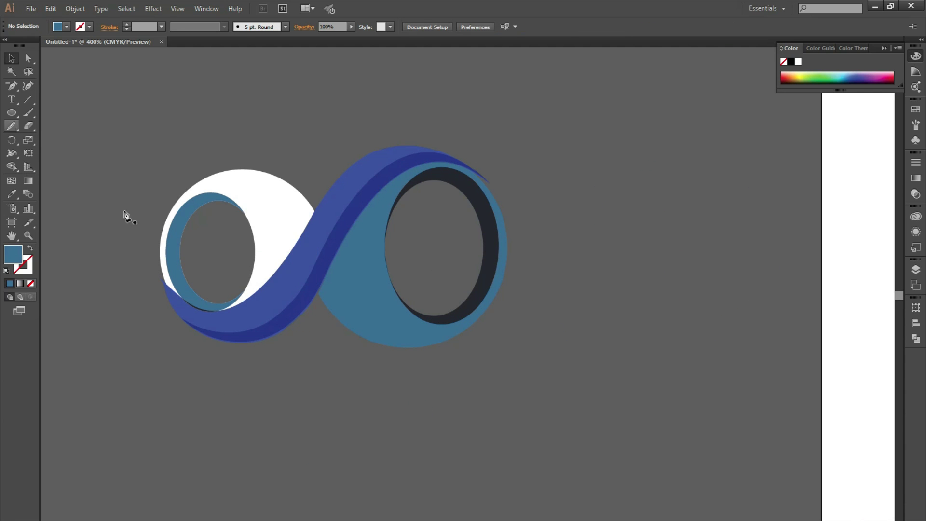
# - Draw a closed Pen path whose curved edge runs down through the larger loop between the ribbon and the hole
pyautogui.press('p')
pyautogui.click(372, 182)
pyautogui.moveTo(429, 350); pyautogui.dragTo(539, 350)
pyautogui.moveTo(570, 403); pyautogui.dragTo(571, 380)
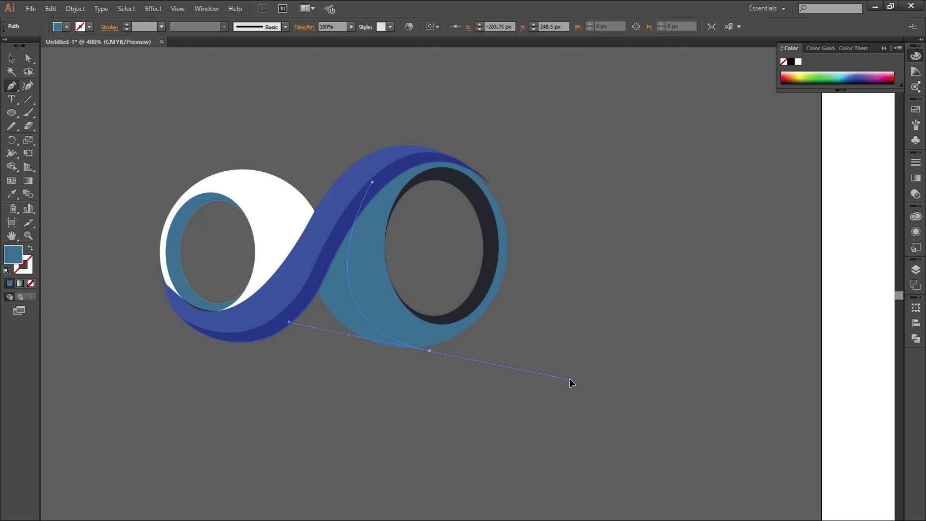
pyautogui.click(429, 440)
pyautogui.click(311, 390)
pyautogui.click(280, 128)
pyautogui.click(332, 125)
pyautogui.click(372, 182)
pyautogui.click(12, 58)
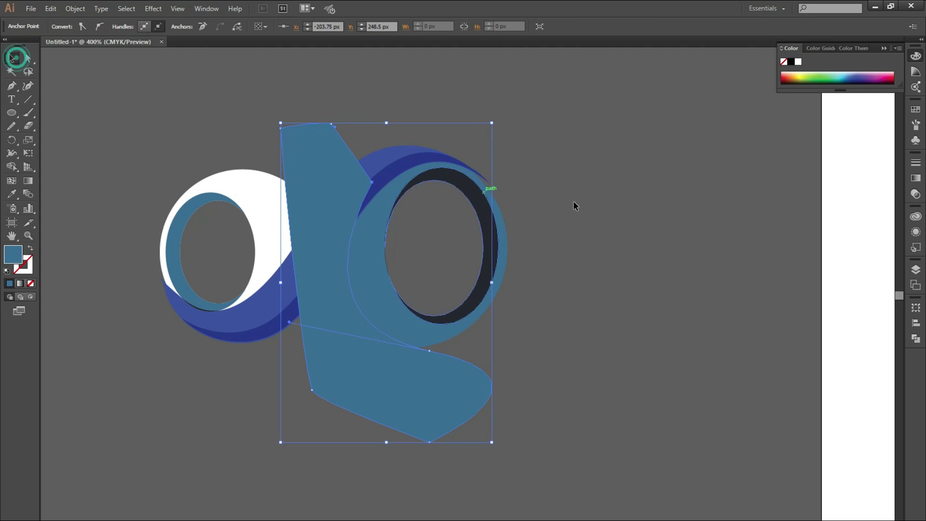
# - Divide the larger loop along the drawn curve with Shape Builder and remove the path's excess outside the loop
pyautogui.hotkey('ctrl', 'a')
pyautogui.click(11, 167)
pyautogui.click(11, 58)
pyautogui.click(324, 195)
pyautogui.click(13, 167)
pyautogui.keyDown('alt'); pyautogui.click(346, 376); pyautogui.keyUp('alt')
pyautogui.click(12, 61)
pyautogui.click(126, 132)
# - Fill the wedge between the ribbon and the larger loop with a linear white-to-black gradient
pyautogui.click(330, 288)
pyautogui.click(914, 183)
pyautogui.click(885, 170)
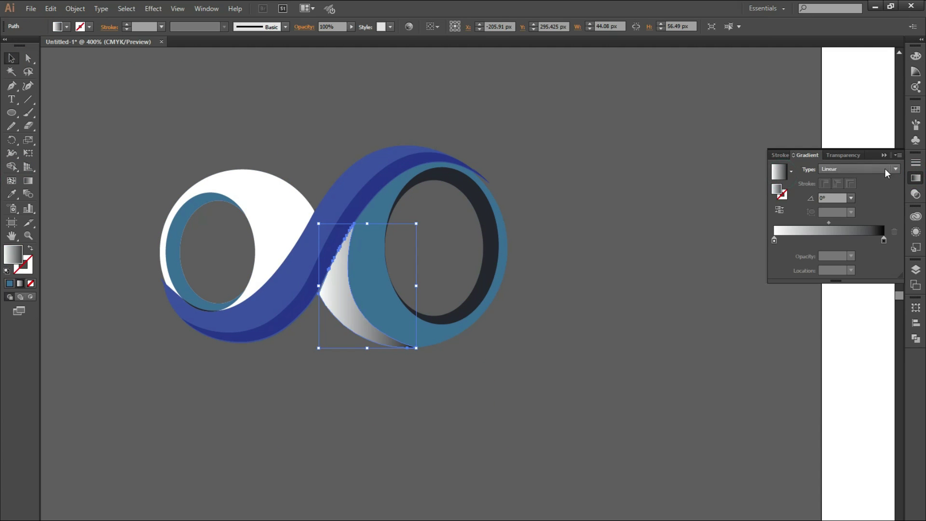
pyautogui.click(883, 193)
pyautogui.click(890, 168)
pyautogui.click(868, 177)
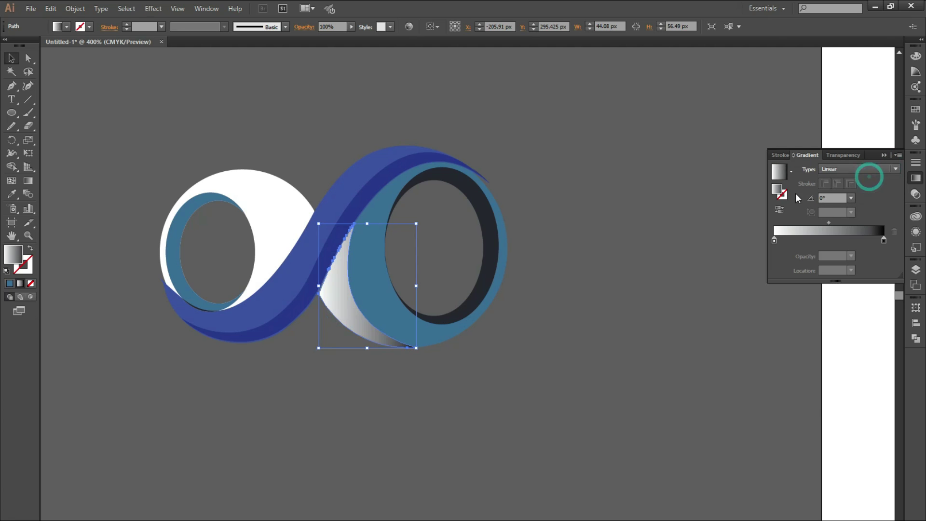
# - Switch the gradient's black stop to CMYK and set its yellow to 23%
pyautogui.doubleClick(883, 240)
pyautogui.moveTo(835, 281); pyautogui.dragTo(848, 284)
pyautogui.click(880, 252)
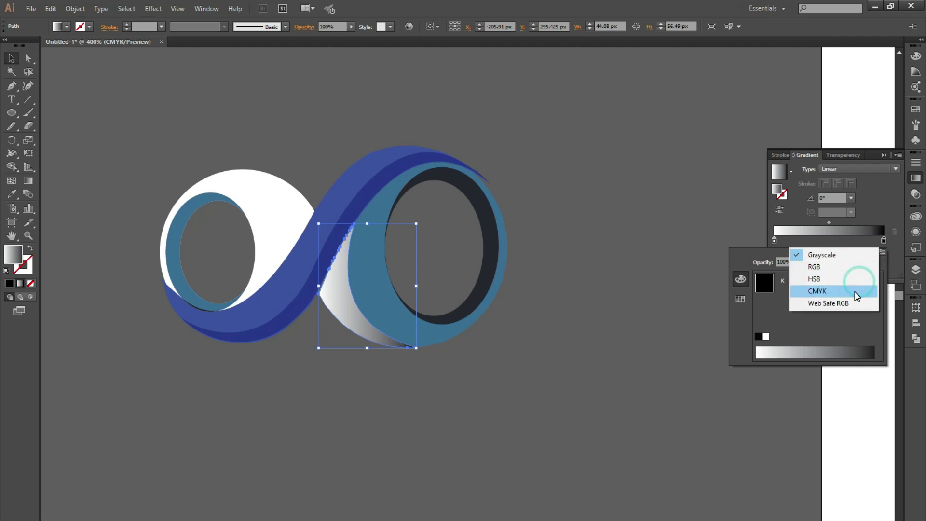
pyautogui.click(851, 291)
pyautogui.moveTo(800, 311); pyautogui.dragTo(803, 309)
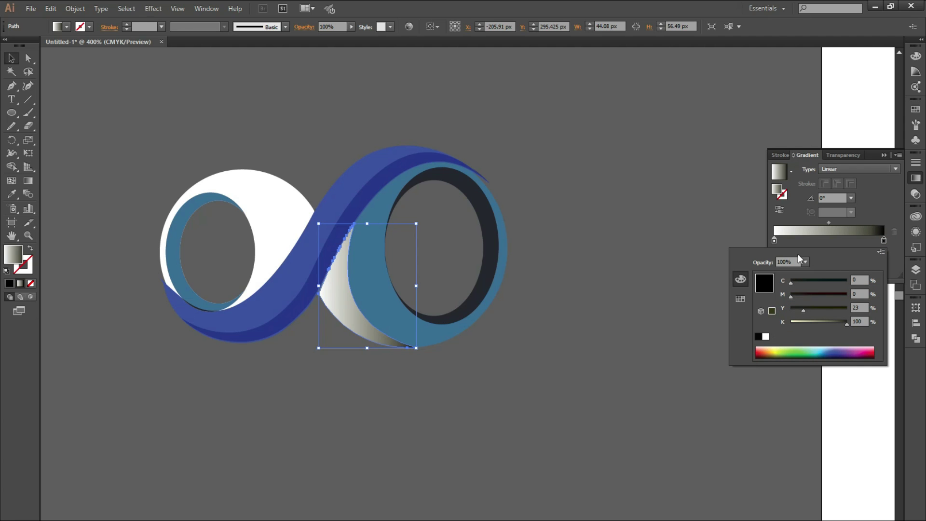
# - Change the gradient's white stop to a CMYK lime green and set the midpoint location to 28.33%
pyautogui.doubleClick(773, 239)
pyautogui.click(880, 251)
pyautogui.click(805, 291)
pyautogui.moveTo(805, 323); pyautogui.dragTo(829, 326)
pyautogui.moveTo(788, 348)
pyautogui.mouseDown()
pyautogui.moveTo(781, 356)
pyautogui.moveTo(786, 345)
pyautogui.mouseUp()
pyautogui.moveTo(828, 222); pyautogui.dragTo(804, 223)
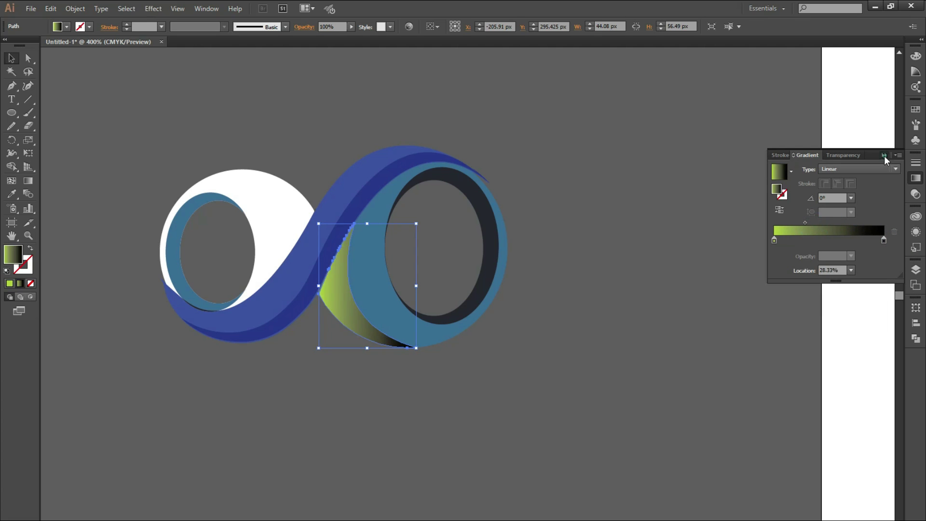
pyautogui.click(884, 155)
# - Copy the wedge's green-to-black gradient onto the larger loop with the Eyedropper and redirect it from green above to black below
pyautogui.click(371, 260)
pyautogui.click(12, 194)
pyautogui.click(336, 292)
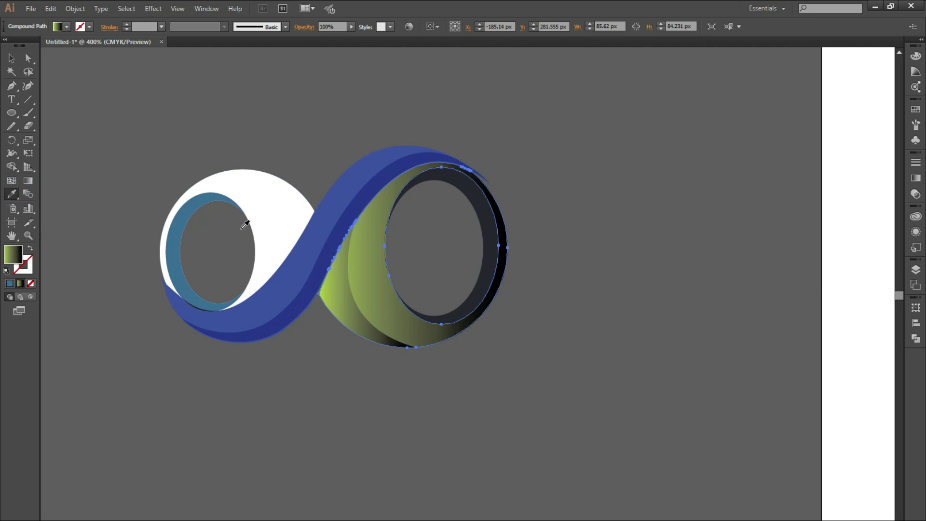
pyautogui.click(10, 59)
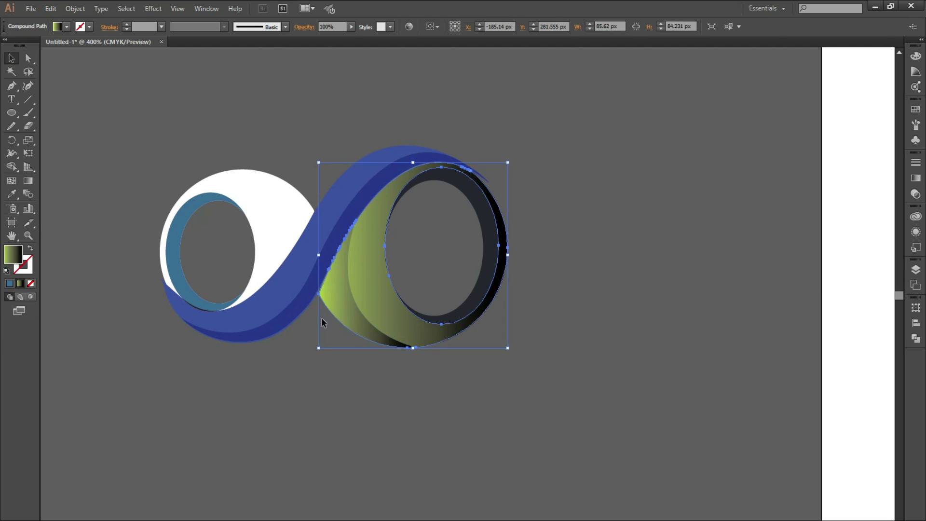
pyautogui.click(12, 59)
# - Give the dark crescent around the larger hole the loop's green-to-black gradient with the Eyedropper
pyautogui.click(489, 239)
pyautogui.click(13, 194)
pyautogui.click(377, 237)
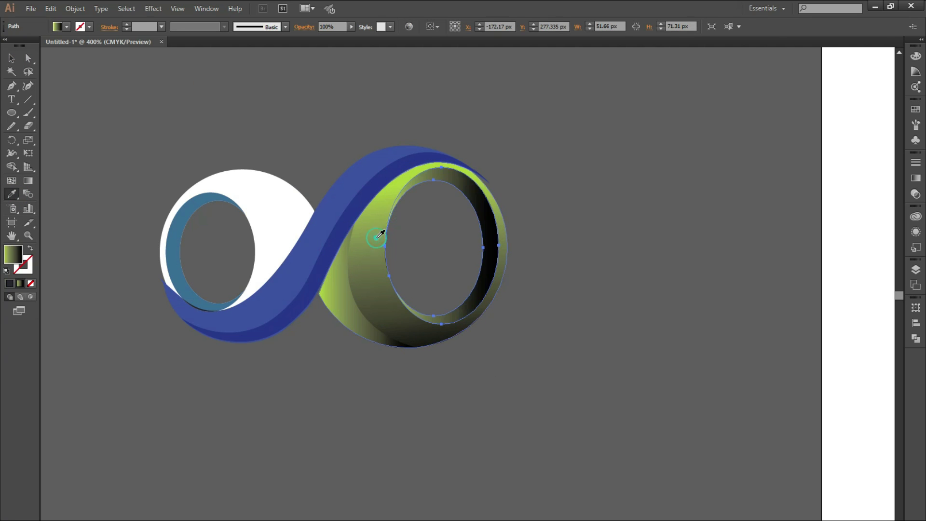
pyautogui.click(9, 56)
pyautogui.click(668, 274)
pyautogui.click(436, 322)
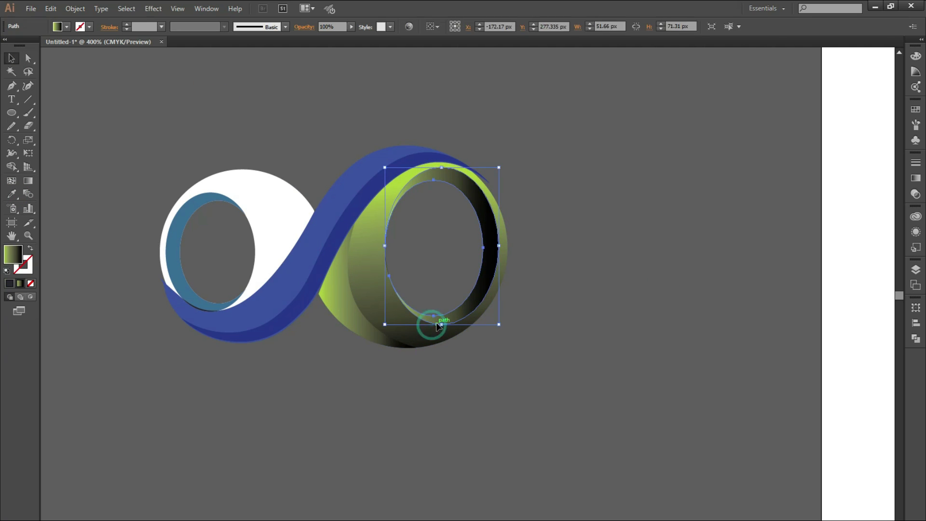
pyautogui.click(538, 328)
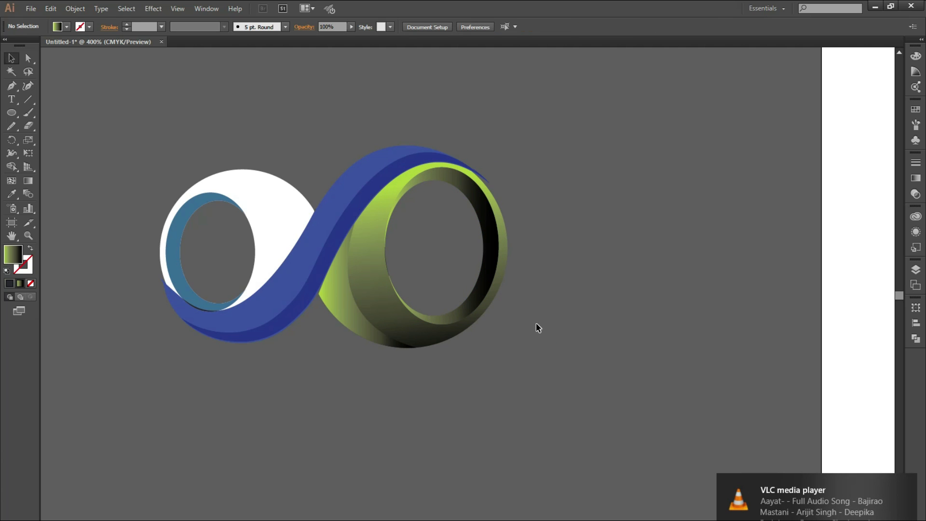
# - Fill the smaller white loop with a linear white-to-black gradient
pyautogui.click(907, 484)
pyautogui.click(280, 222)
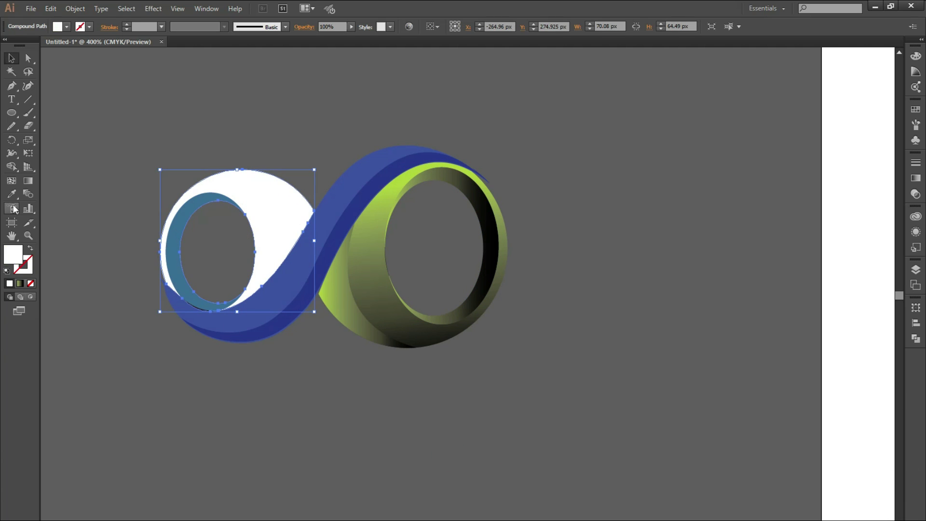
pyautogui.click(915, 179)
pyautogui.click(791, 171)
pyautogui.click(709, 192)
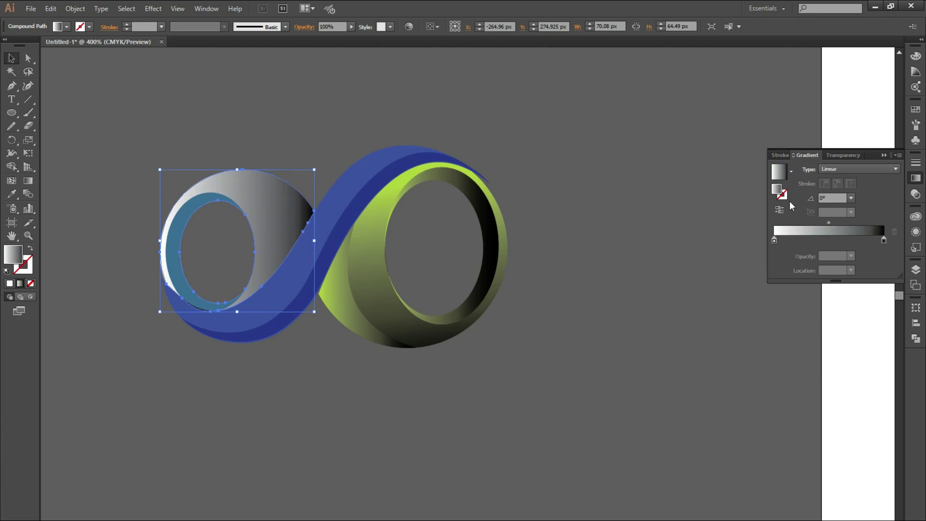
# - Redirect the smaller loop's gradient diagonally to about -130.6° with the Gradient tool
pyautogui.click(28, 181)
pyautogui.moveTo(345, 166); pyautogui.dragTo(86, 322)
pyautogui.moveTo(407, 194); pyautogui.dragTo(175, 250)
pyautogui.moveTo(314, 151); pyautogui.dragTo(128, 332)
pyautogui.moveTo(286, 167)
pyautogui.mouseDown()
pyautogui.moveTo(223, 283)
pyautogui.moveTo(189, 279)
pyautogui.mouseUp()
pyautogui.click(12, 58)
pyautogui.click(140, 116)
pyautogui.click(273, 198)
pyautogui.click(114, 145)
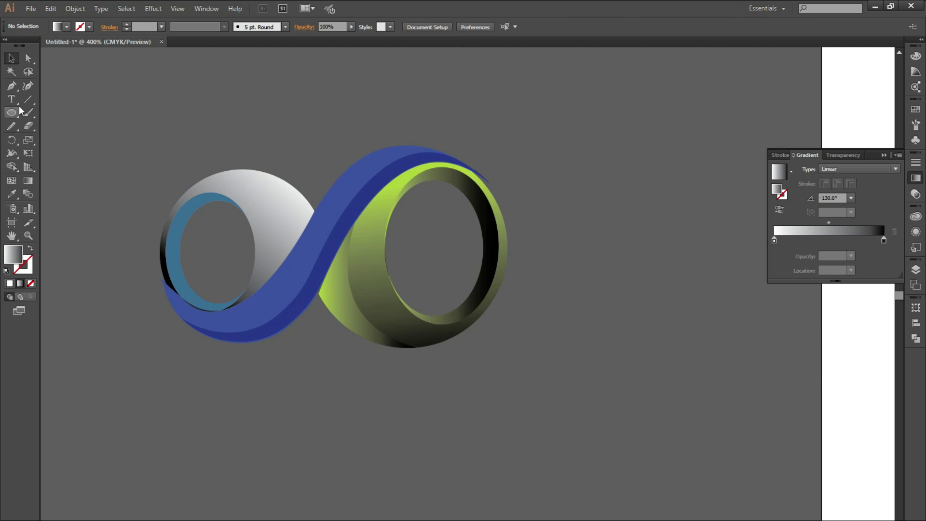
# - Draw a closed Pen path whose curved lower edge crosses the top of the smaller loop and ends beyond the ribbon
pyautogui.click(160, 217)
pyautogui.moveTo(294, 261); pyautogui.dragTo(334, 417)
pyautogui.hotkey('ctrl', 'z')
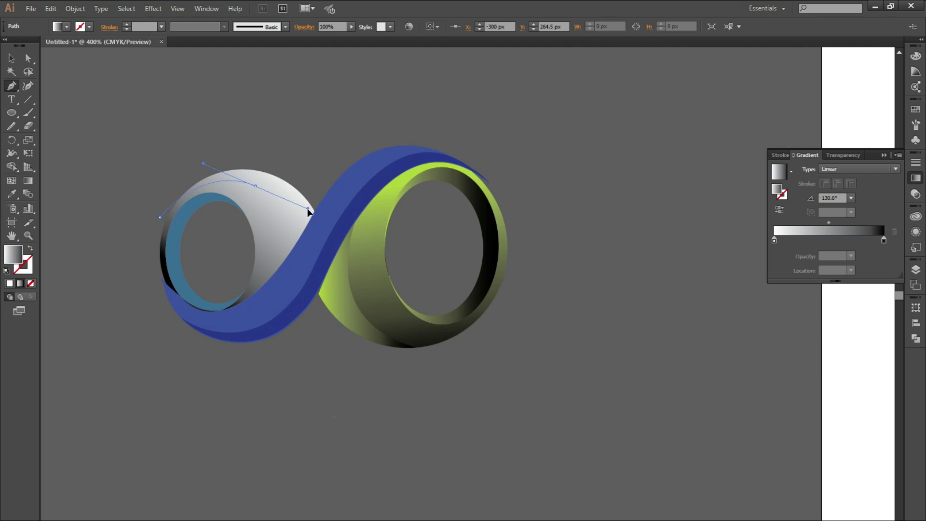
pyautogui.moveTo(308, 210); pyautogui.dragTo(310, 211)
pyautogui.click(318, 311)
pyautogui.click(384, 83)
pyautogui.moveTo(201, 115); pyautogui.dragTo(196, 118)
pyautogui.moveTo(173, 157); pyautogui.dragTo(171, 163)
pyautogui.click(160, 217)
pyautogui.click(11, 57)
# - Split an outer crescent off the smaller loop with Shape Builder and remove the path's excess outside it
pyautogui.click(12, 166)
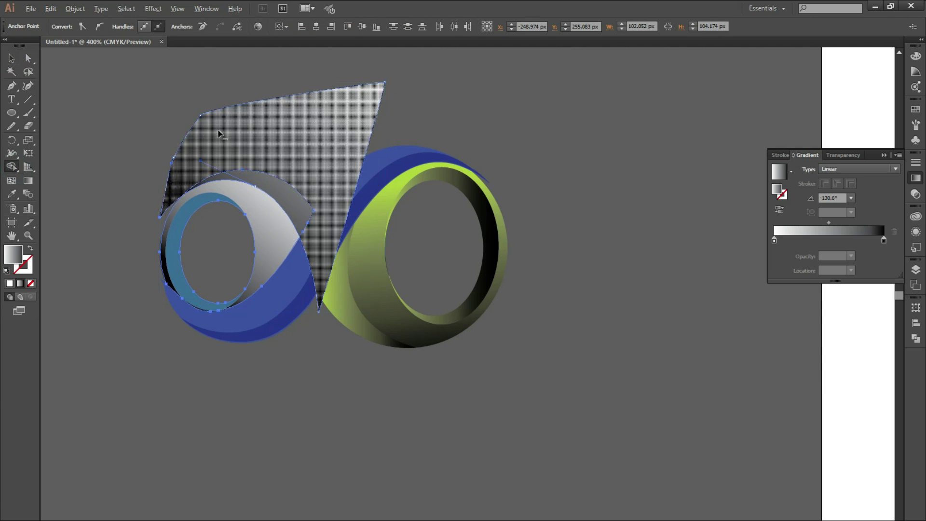
pyautogui.keyDown('alt'); pyautogui.click(219, 134); pyautogui.keyUp('alt')
pyautogui.click(13, 55)
pyautogui.click(106, 109)
# - Redirect the gradient of the smaller loop's outer crescent diagonally with the Gradient tool
pyautogui.click(290, 204)
pyautogui.click(29, 181)
pyautogui.moveTo(236, 221); pyautogui.dragTo(286, 164)
pyautogui.press('v')
pyautogui.click(157, 93)
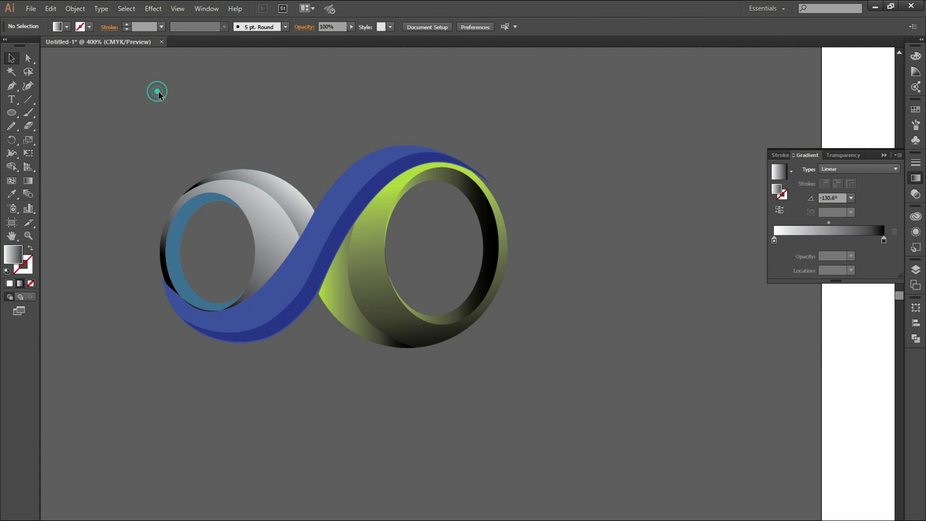
# - Replace the blue fill of the smaller loop's inner crescent with the white-to-black gradient using the Eyedropper
pyautogui.click(171, 222)
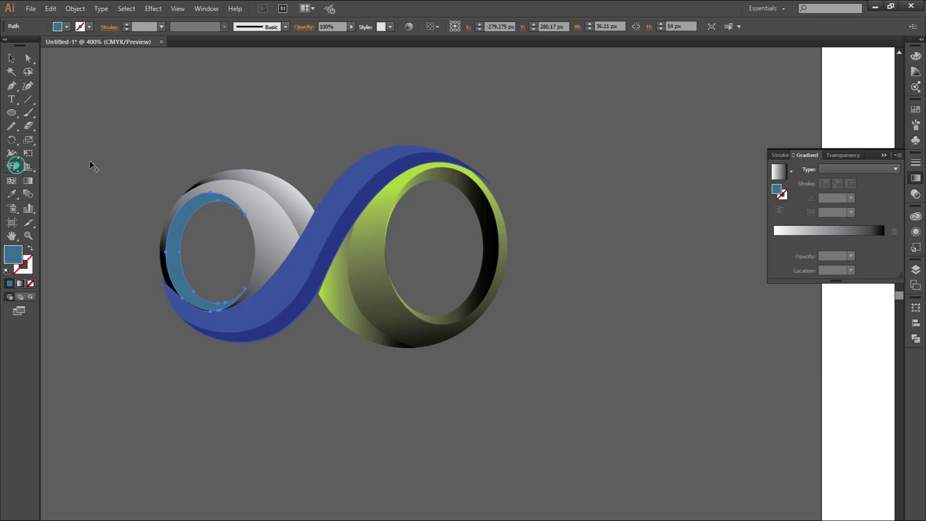
pyautogui.click(241, 188)
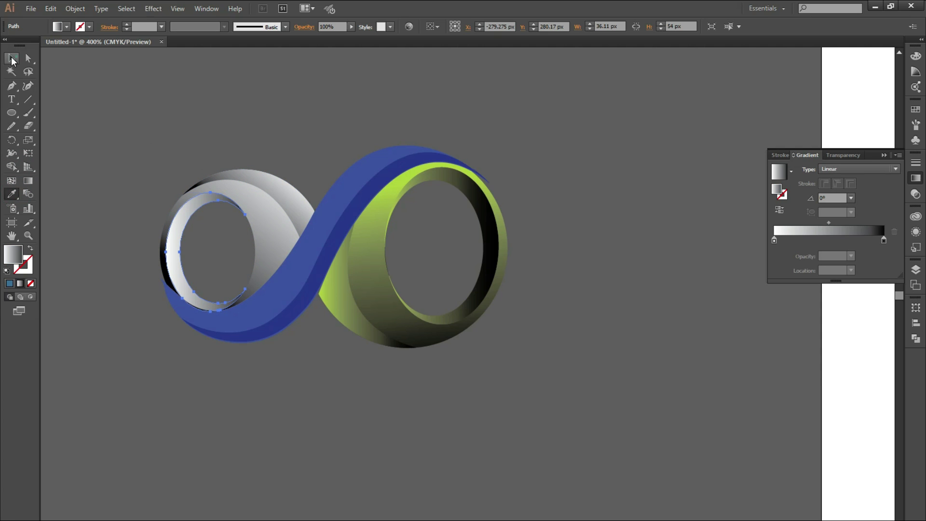
pyautogui.click(12, 59)
pyautogui.click(308, 431)
pyautogui.click(666, 335)
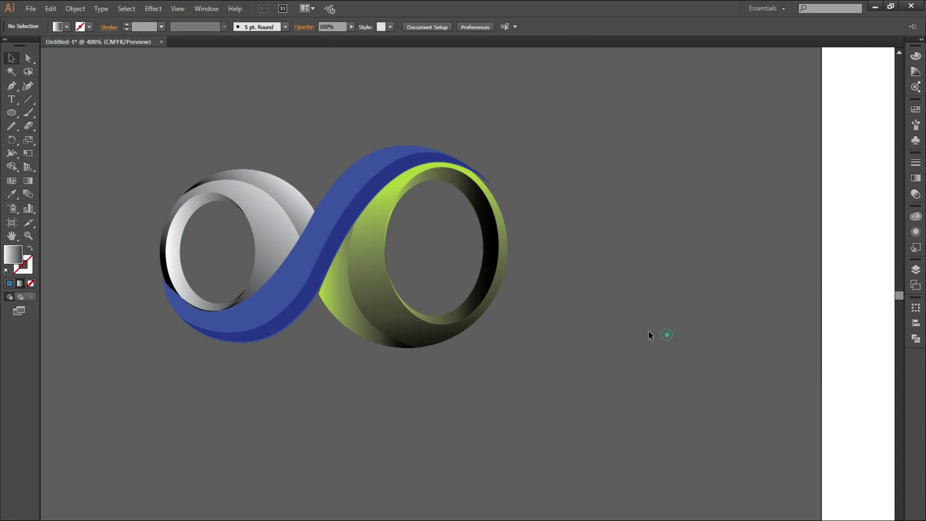
# - Give the S-shaped ribbon the wedge's green-to-black gradient with the Eyedropper
pyautogui.click(283, 292)
pyautogui.click(11, 193)
pyautogui.click(336, 286)
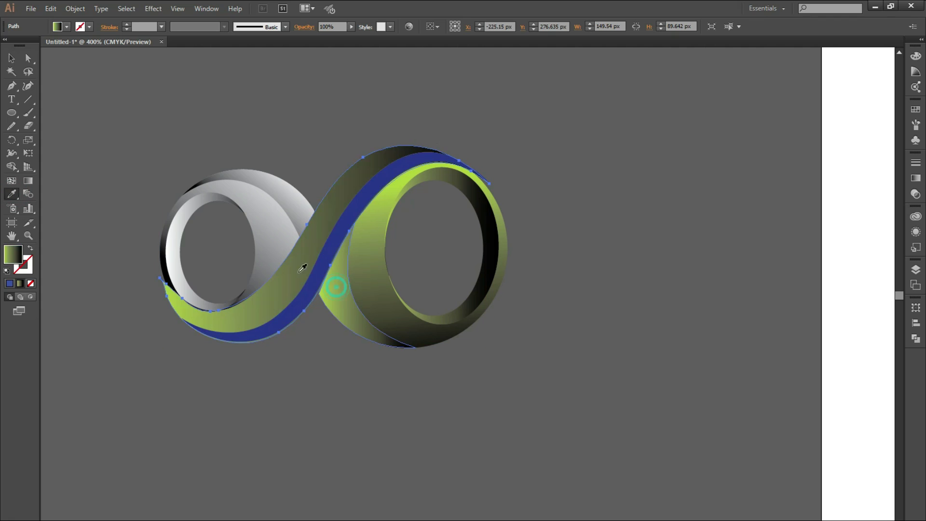
pyautogui.click(12, 58)
pyautogui.click(303, 386)
# - Copy the green-to-black gradient to the ribbon's lower strip and redirect it diagonally from a green upper end to a black lower end
pyautogui.click(297, 303)
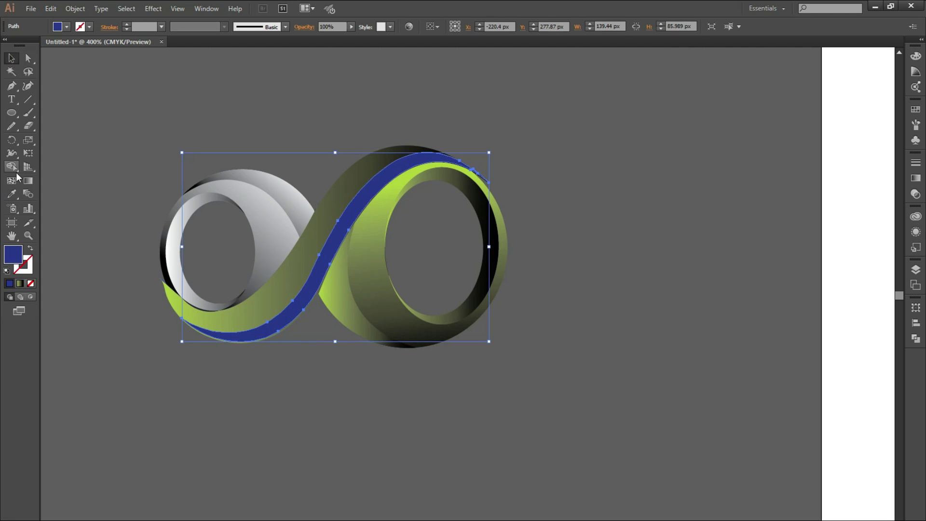
pyautogui.click(12, 193)
pyautogui.click(338, 307)
pyautogui.click(12, 57)
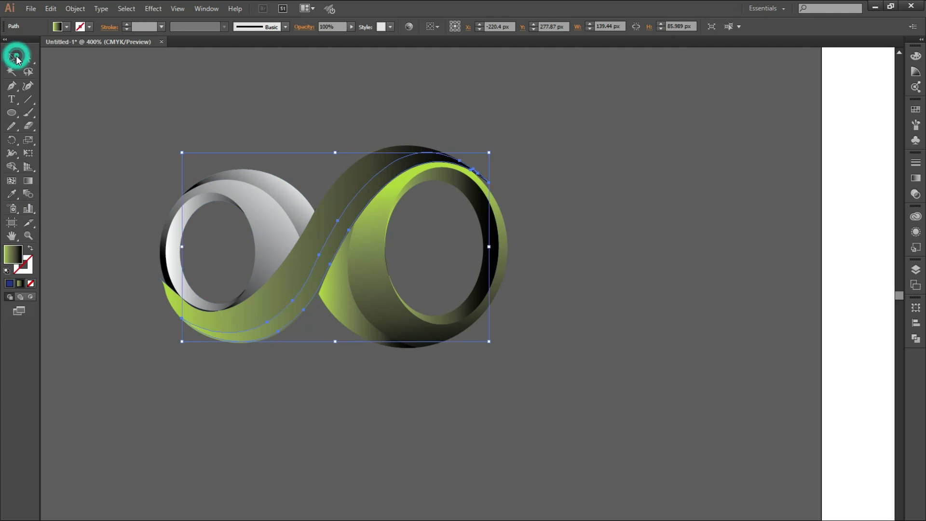
pyautogui.click(28, 180)
pyautogui.moveTo(409, 179); pyautogui.dragTo(195, 383)
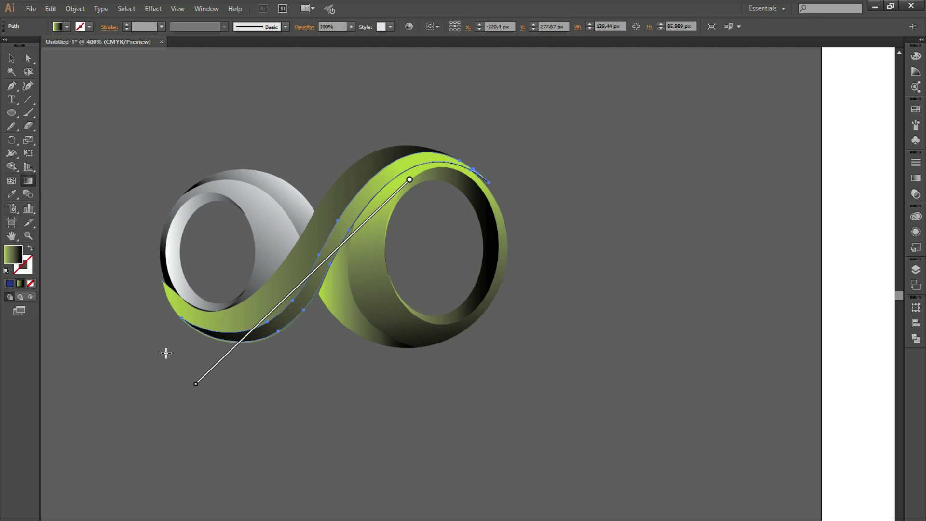
pyautogui.click(12, 58)
pyautogui.click(597, 296)
# - Clear the stroke of all the logo shapes and nudge the ribbon's lower strip 1 px to the left
pyautogui.moveTo(99, 377); pyautogui.dragTo(94, 377)
pyautogui.click(30, 271)
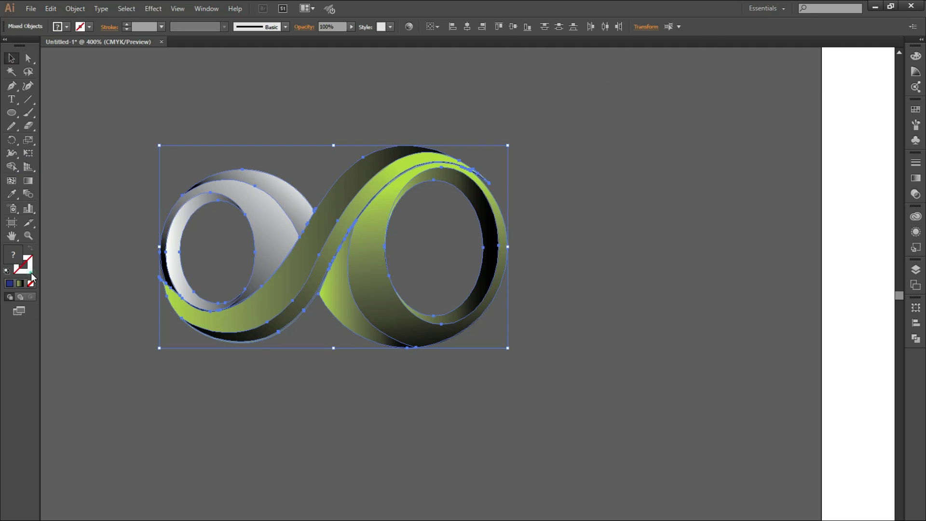
pyautogui.click(94, 234)
pyautogui.click(343, 235)
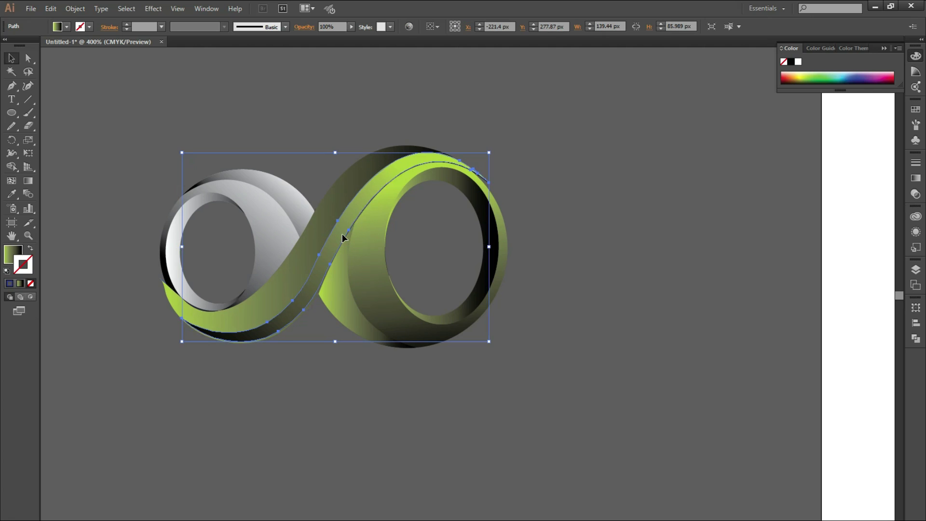
# - Nudge the ribbon's lower strip 1 px to the right
pyautogui.click(285, 387)
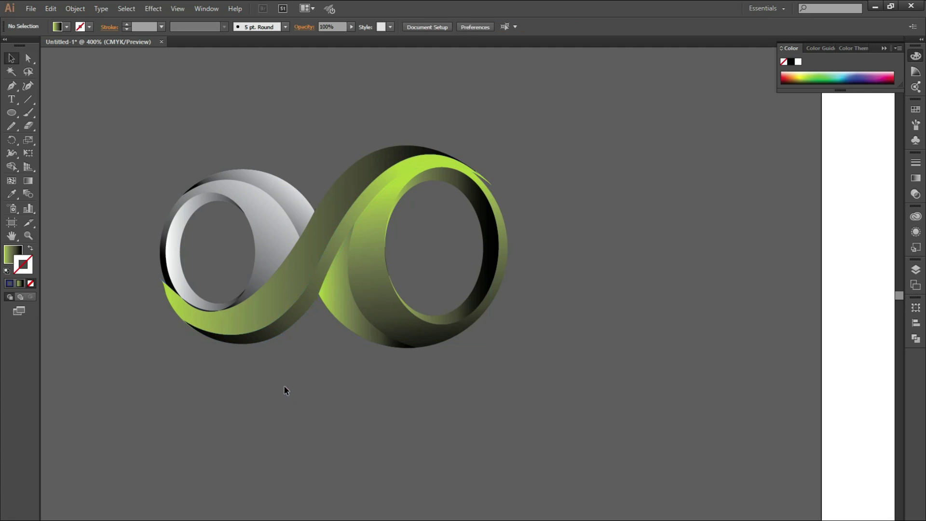
pyautogui.click(294, 326)
pyautogui.press('Left')
pyautogui.press('Up')
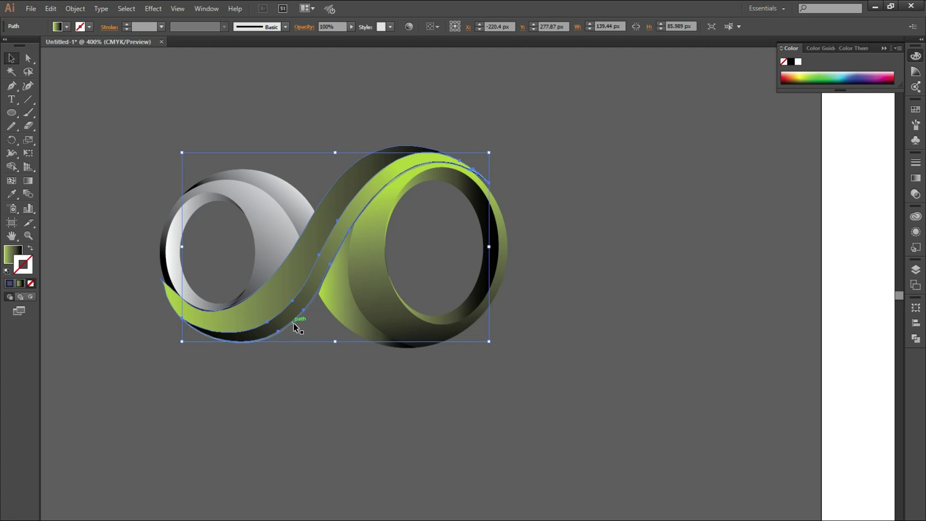
pyautogui.click(391, 407)
pyautogui.scroll(-2, 338, 406)
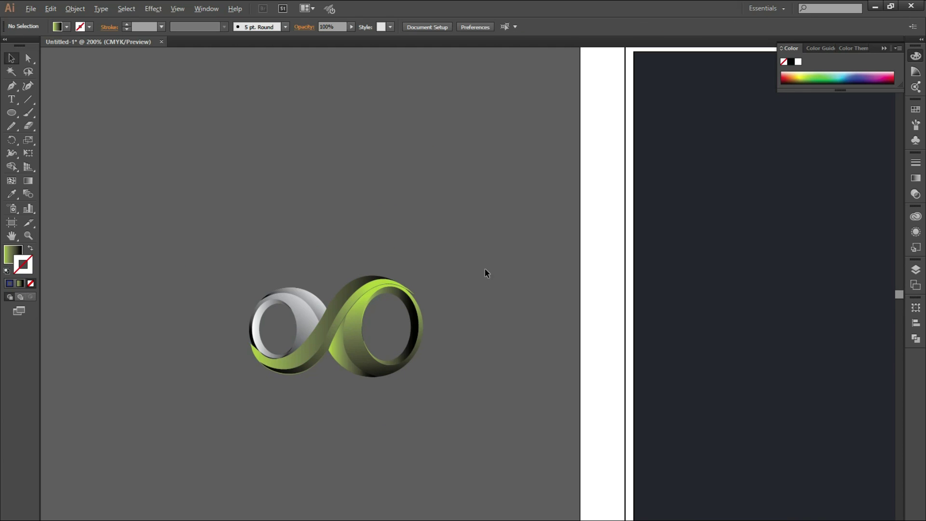
# - Nudge the ribbon's lower strip 1 px down and widen it slightly to 139.74 px
pyautogui.hotkey('ctrl', 'a')
pyautogui.scroll(2, 244, 399)
pyautogui.click(430, 447)
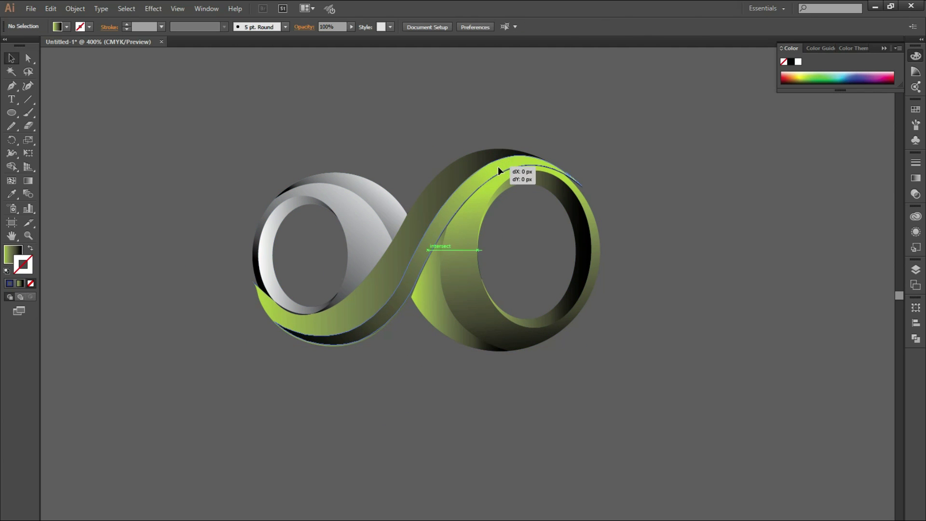
pyautogui.click(498, 167)
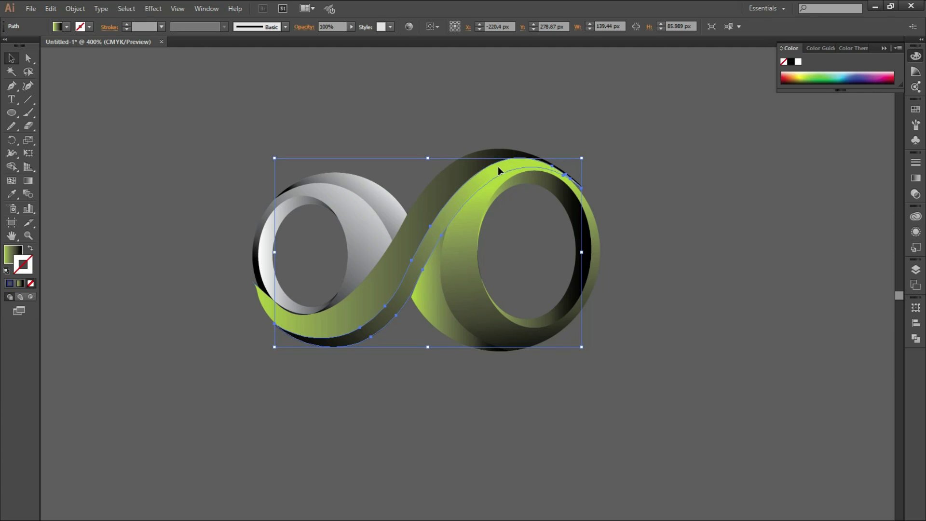
pyautogui.moveTo(581, 252); pyautogui.dragTo(583, 253)
pyautogui.click(882, 48)
pyautogui.click(684, 267)
pyautogui.click(378, 316)
pyautogui.click(356, 414)
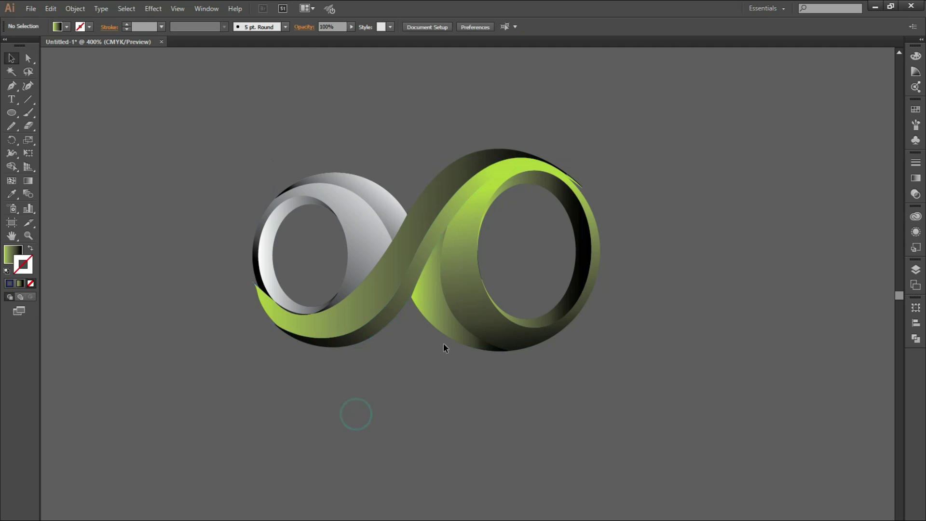
# - Duplicate the lower strip outside the logo, add a slightly offset second copy and cut away the overlap with Shape Builder to leave a thin sliver
pyautogui.click(368, 300)
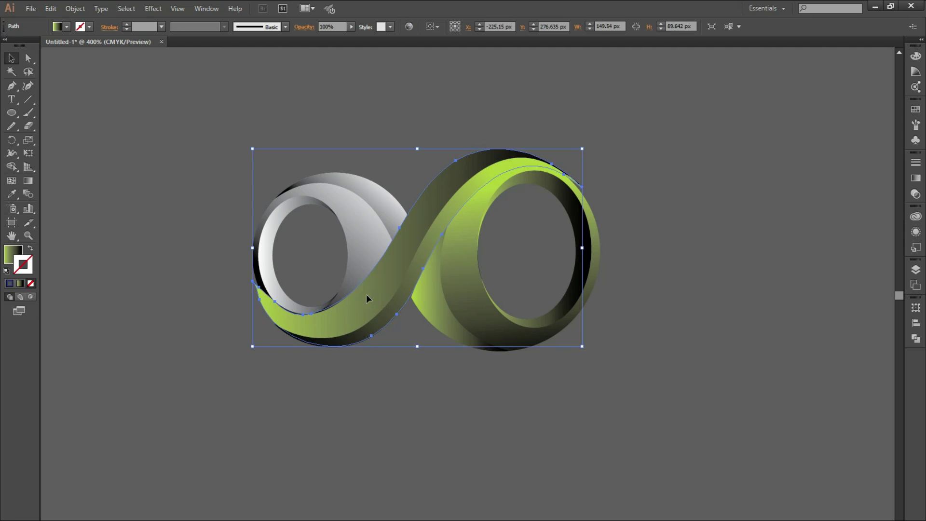
pyautogui.moveTo(385, 316); pyautogui.dragTo(598, 441)
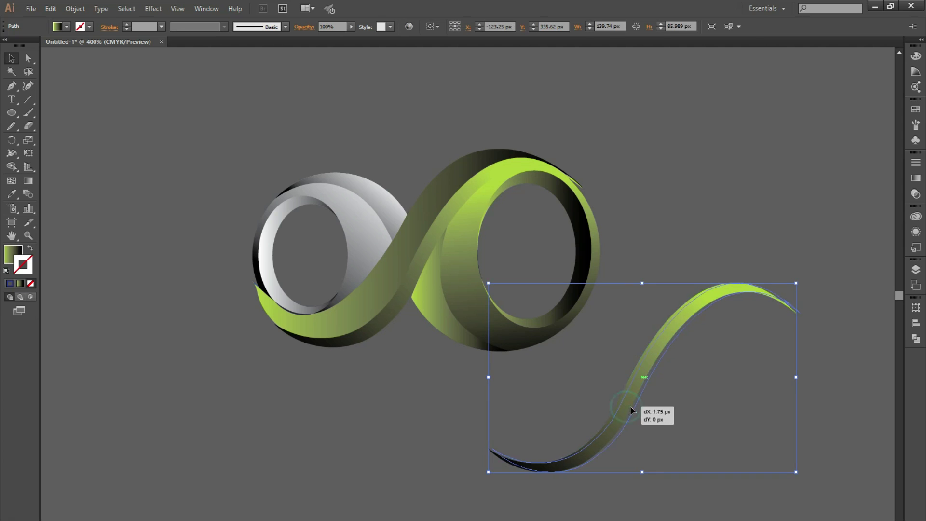
pyautogui.moveTo(631, 407); pyautogui.dragTo(631, 408)
pyautogui.moveTo(736, 250)
pyautogui.mouseDown()
pyautogui.moveTo(651, 392)
pyautogui.moveTo(647, 360)
pyautogui.mouseUp()
pyautogui.click(16, 169)
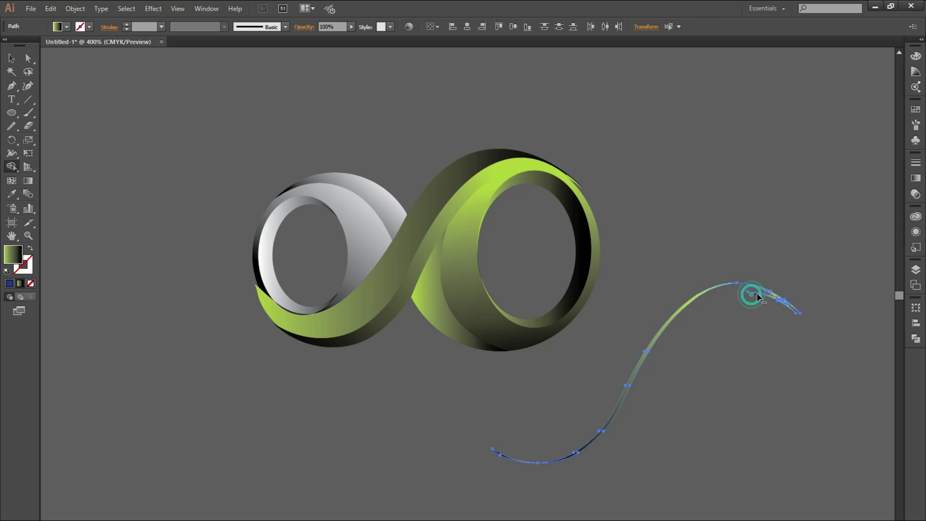
pyautogui.click(9, 56)
pyautogui.click(716, 426)
# - Move the thin sliver onto the ribbon's inner edge line and redirect its gradient diagonally from a green lower end to a black upper end
pyautogui.moveTo(574, 370); pyautogui.dragTo(675, 338)
pyautogui.moveTo(806, 272); pyautogui.dragTo(769, 315)
pyautogui.moveTo(629, 376); pyautogui.dragTo(415, 252)
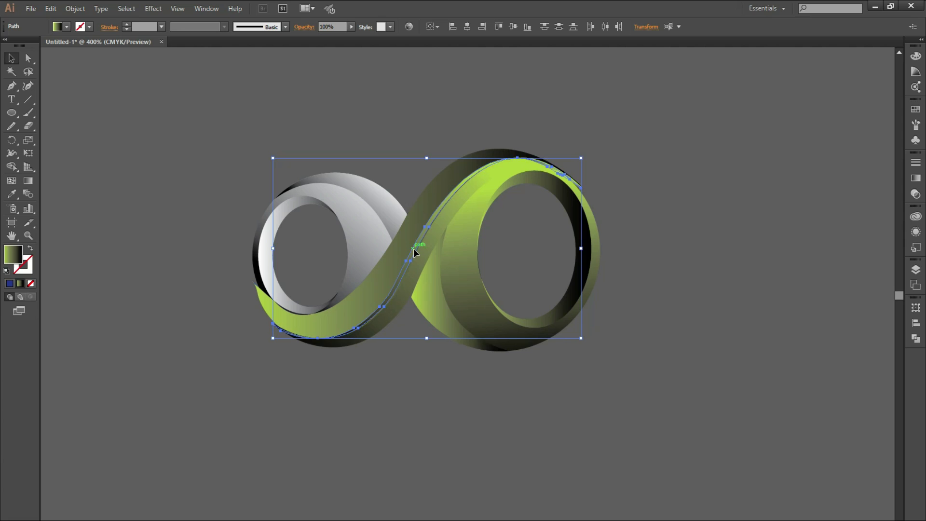
pyautogui.press('g')
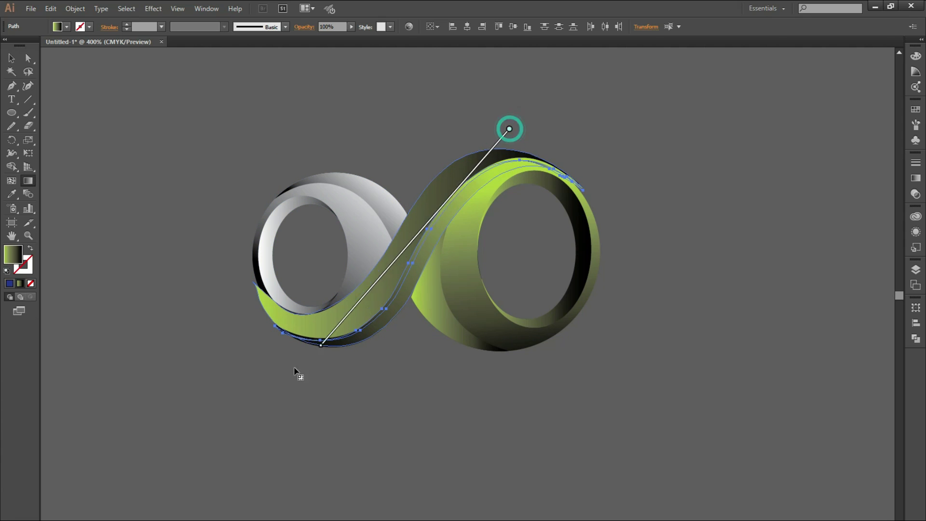
pyautogui.moveTo(349, 366); pyautogui.dragTo(483, 81)
pyautogui.click(13, 58)
pyautogui.click(268, 448)
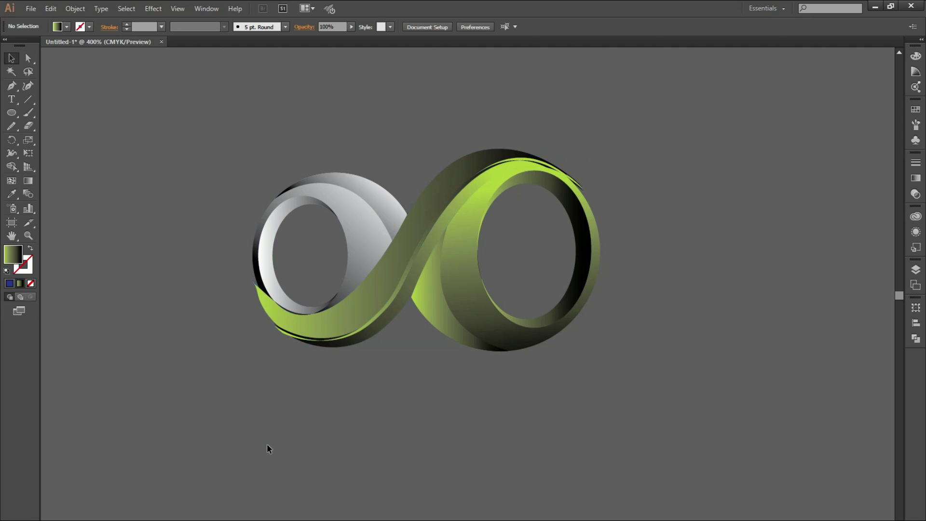
# - Try to delete the sliver piece near the ribbon's upper tip
pyautogui.click(542, 162)
pyautogui.press('Delete')
pyautogui.click(543, 162)
pyautogui.click(542, 159)
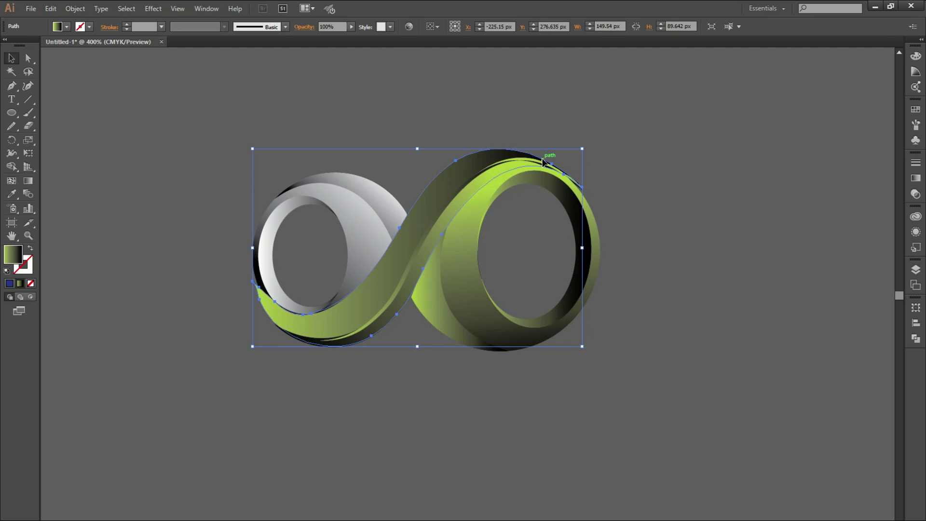
pyautogui.click(658, 212)
pyautogui.hotkey('ctrl', 'z')
# - Move the whole logo onto the upper part of the first dark panel and enlarge it to nearly the panel's width
pyautogui.scroll(3, 586, 209)
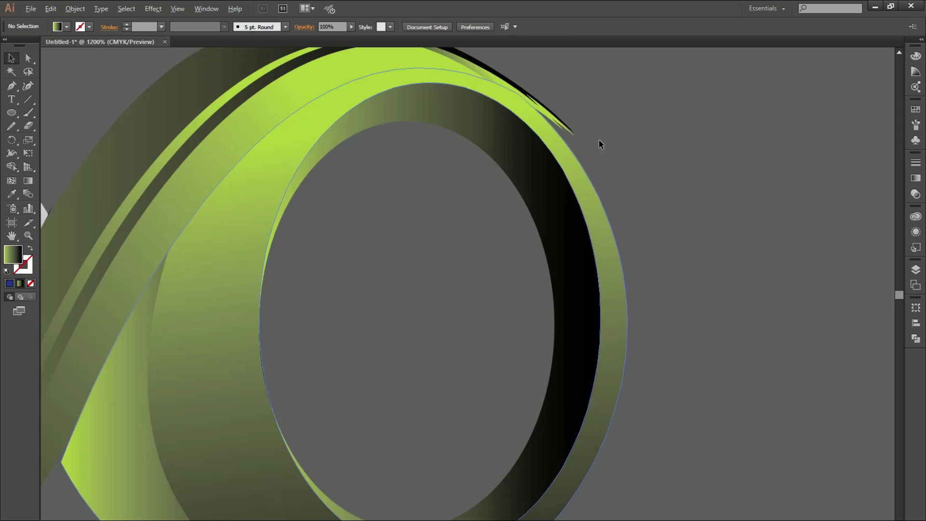
pyautogui.moveTo(597, 139); pyautogui.dragTo(518, 296)
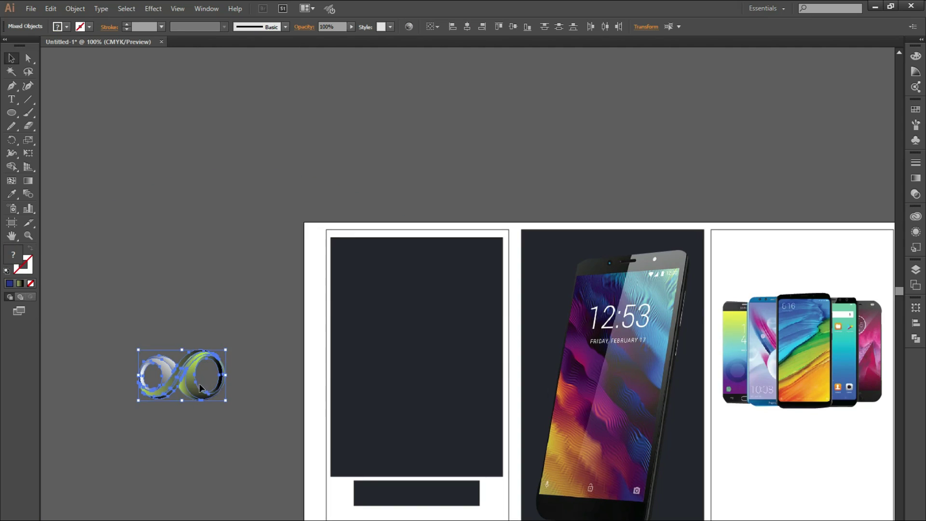
pyautogui.moveTo(178, 378); pyautogui.dragTo(574, 289)
pyautogui.scroll(2, 199, 353)
pyautogui.click(210, 447)
pyautogui.scroll(-2, 574, 289)
pyautogui.moveTo(640, 353); pyautogui.dragTo(339, 336)
pyautogui.moveTo(318, 248); pyautogui.dragTo(390, 196)
pyautogui.moveTo(298, 273); pyautogui.dragTo(291, 264)
pyautogui.click(88, 292)
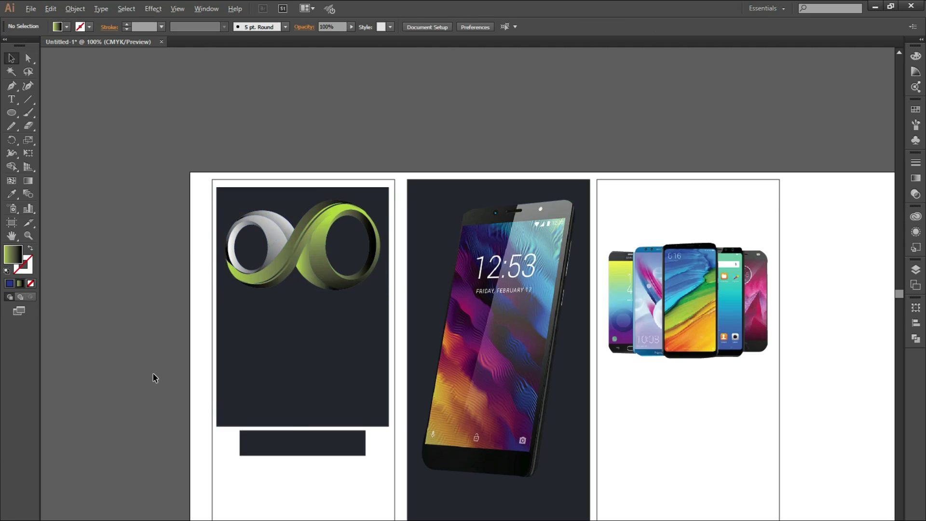
# - Copy the logo to the third panel, shrink it and centre it above the group of phones
pyautogui.scroll(-1, 154, 375)
pyautogui.moveTo(498, 325); pyautogui.dragTo(497, 334)
pyautogui.click(501, 401)
pyautogui.moveTo(251, 288); pyautogui.dragTo(507, 272)
pyautogui.moveTo(562, 243); pyautogui.dragTo(523, 265)
pyautogui.moveTo(509, 276)
pyautogui.mouseDown()
pyautogui.moveTo(529, 264)
pyautogui.moveTo(516, 270)
pyautogui.mouseUp()
pyautogui.click(530, 273)
pyautogui.click(631, 230)
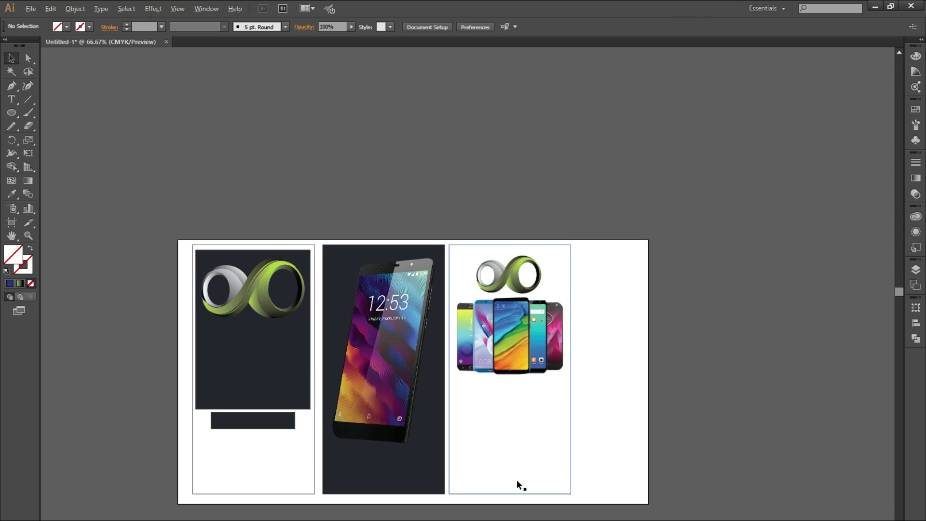
# - Place the Lorem ipsum text below the first panel's logo and scale it down to 279.58 px wide and 60.44 px high
pyautogui.scroll(1, 516, 482)
pyautogui.moveTo(516, 482); pyautogui.dragTo(789, 468)
pyautogui.moveTo(585, 264); pyautogui.dragTo(486, 285)
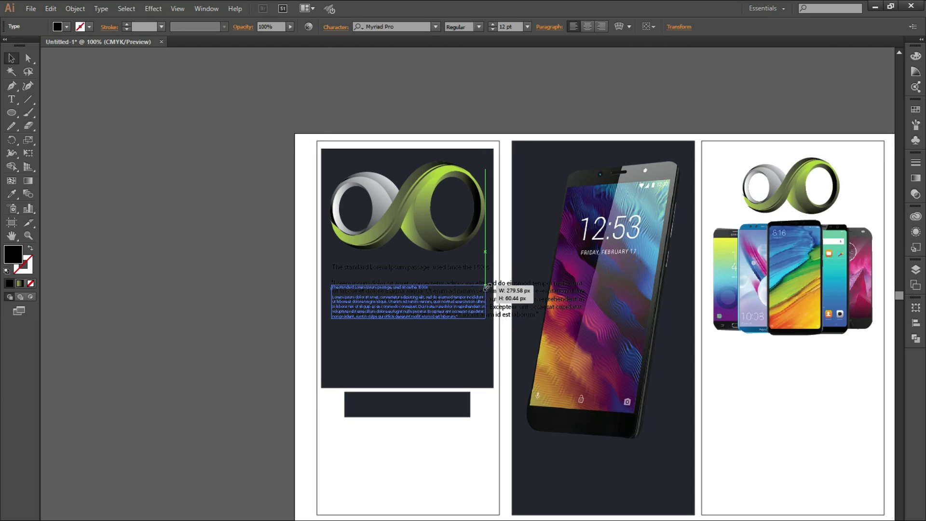
pyautogui.scroll(1, 431, 331)
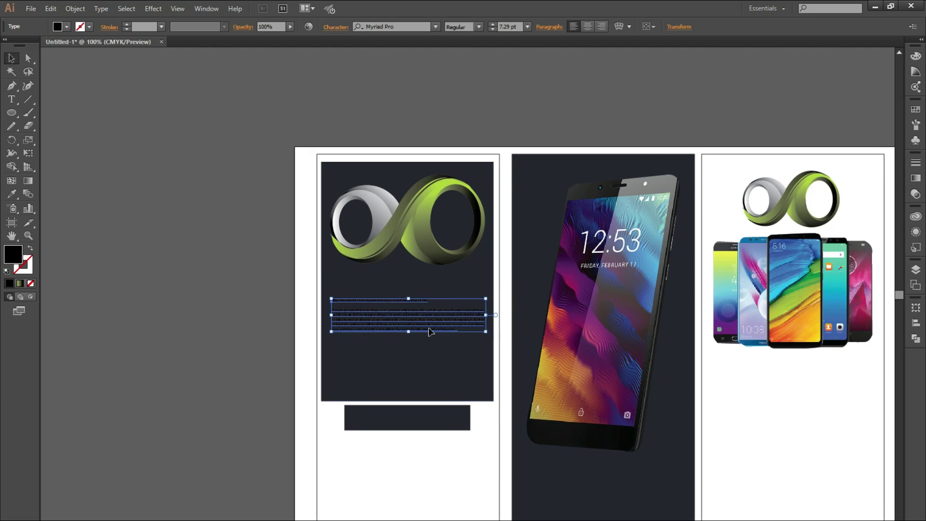
# - Set the Lorem ipsum text's fill to white (ffffff)
pyautogui.doubleClick(10, 264)
pyautogui.write('ffffff')
pyautogui.press('Return')
pyautogui.click(154, 374)
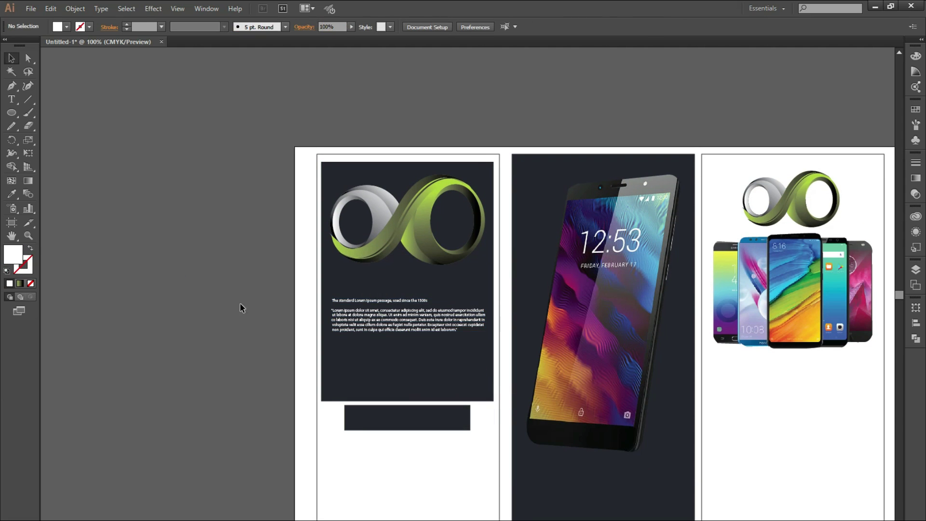
# - Move the text block up closer to the logo and delete its heading line "The standard Lorem Ipsum passage, used since the 1500s"
pyautogui.scroll(2, 452, 329)
pyautogui.moveTo(340, 276); pyautogui.dragTo(341, 203)
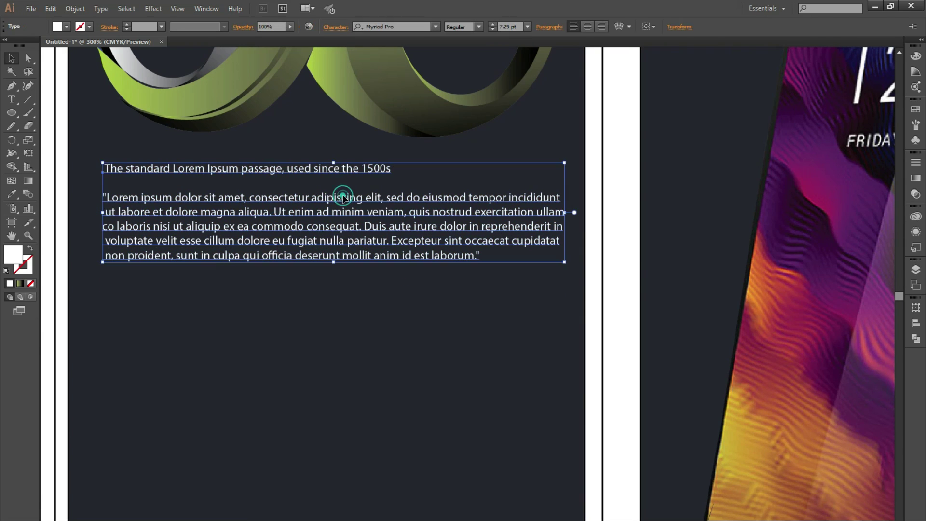
pyautogui.doubleClick(342, 192)
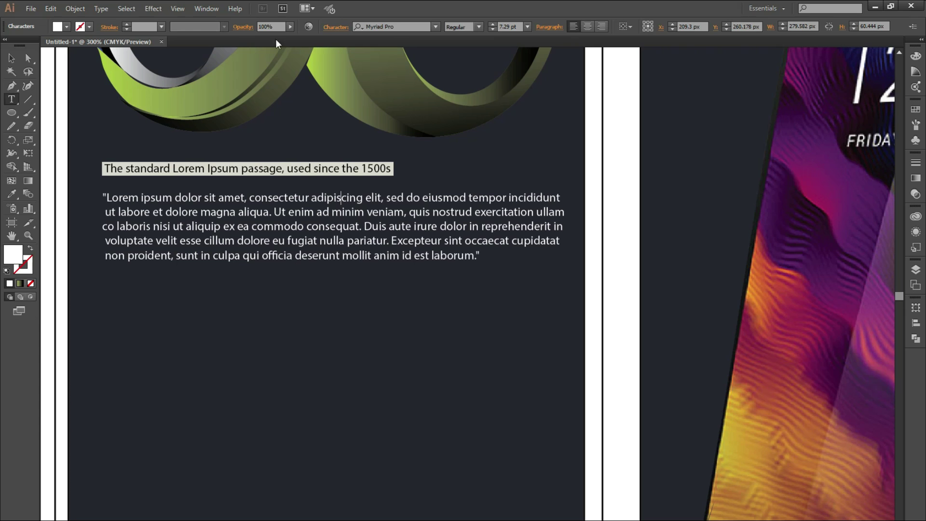
pyautogui.press('BackSpace')
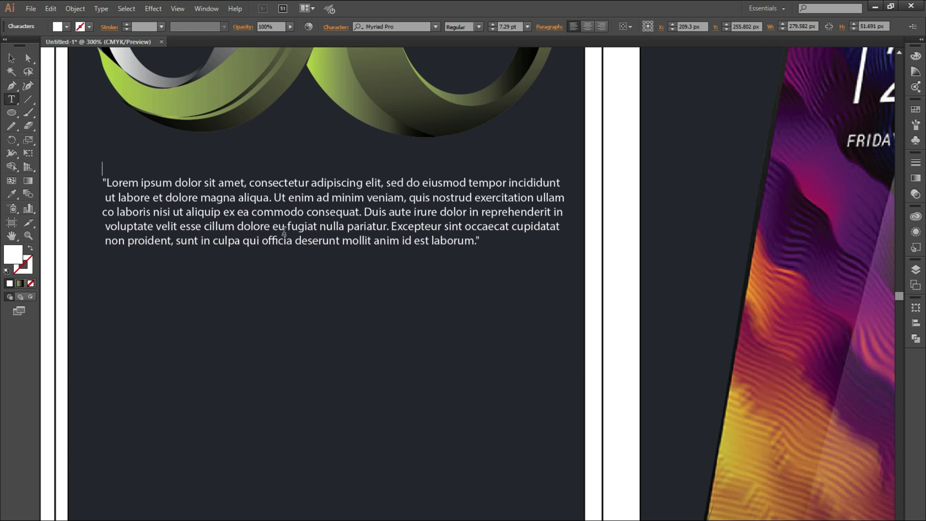
pyautogui.click(11, 58)
# - Duplicate the Lorem ipsum paragraph down the first dark panel to form an evenly spaced column of four paragraphs
pyautogui.moveTo(183, 182); pyautogui.dragTo(181, 356)
pyautogui.scroll(-1, 182, 357)
pyautogui.scroll(-1, 183, 358)
pyautogui.keyDown('shift'); pyautogui.click(280, 257); pyautogui.keyUp('shift')
pyautogui.keyDown('shift'); pyautogui.click(270, 192); pyautogui.keyUp('shift')
pyautogui.moveTo(270, 191); pyautogui.dragTo(264, 301)
pyautogui.moveTo(359, 237); pyautogui.dragTo(359, 239)
pyautogui.moveTo(357, 320); pyautogui.dragTo(356, 235)
pyautogui.hotkey('ctrl', '1')
pyautogui.click(193, 261)
pyautogui.scroll(3, 393, 416)
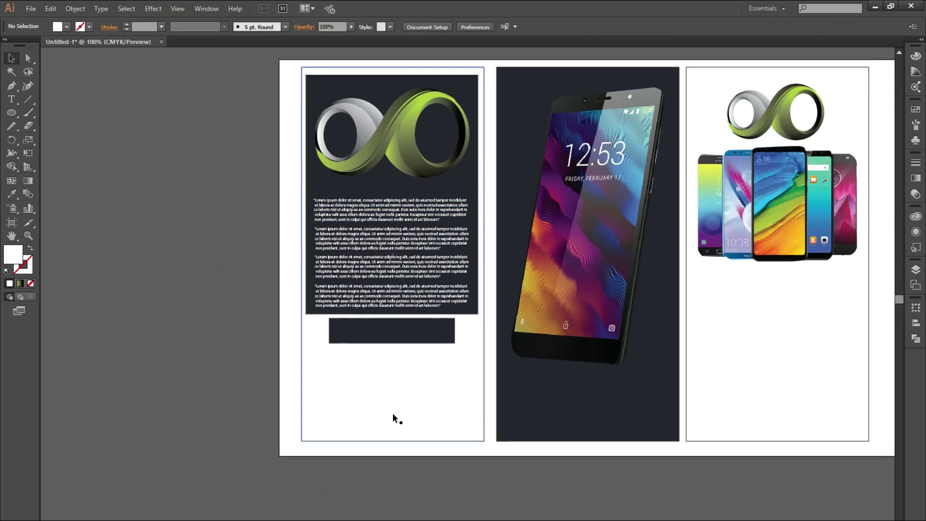
# - Add the white text "LORAM IPSUM" inside the small dark box below the first dark panel
pyautogui.scroll(1, 421, 432)
pyautogui.press('t')
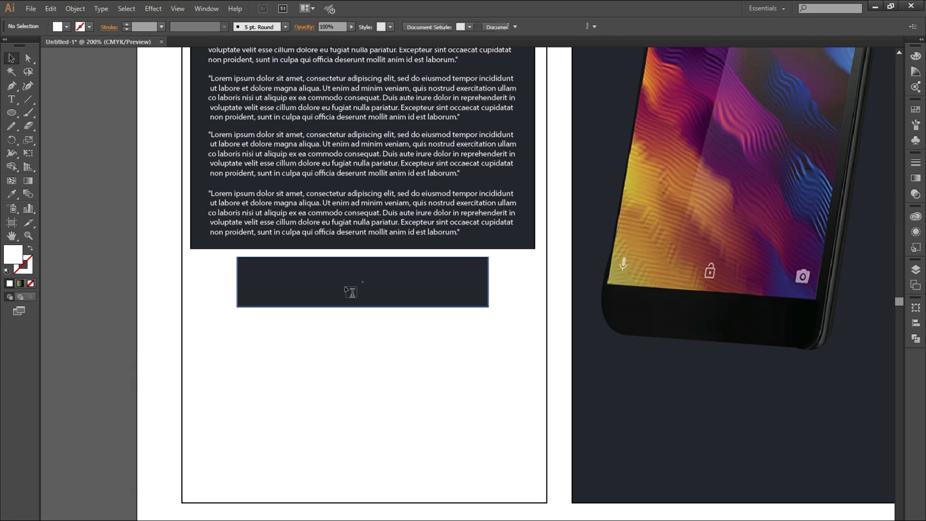
pyautogui.click(281, 282)
pyautogui.doubleClick(14, 252)
pyautogui.moveTo(379, 414); pyautogui.dragTo(359, 289)
pyautogui.click(610, 296)
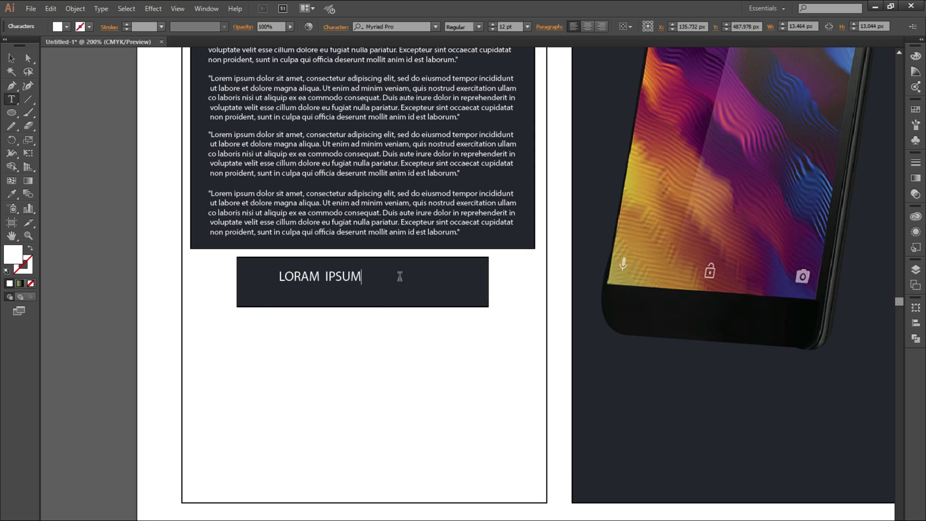
pyautogui.press('Escape')
# - Enlarge the "LORAM IPSUM" text to nearly fill the small dark box and centre it there
pyautogui.moveTo(361, 283); pyautogui.dragTo(454, 296)
pyautogui.moveTo(456, 265); pyautogui.dragTo(480, 261)
pyautogui.moveTo(423, 286); pyautogui.dragTo(413, 285)
pyautogui.click(94, 354)
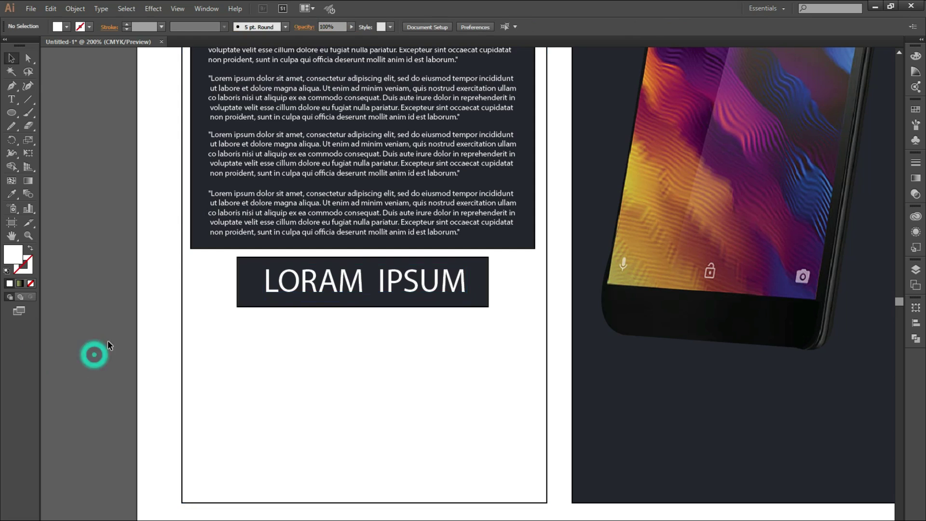
pyautogui.scroll(-2, 112, 331)
pyautogui.moveTo(112, 331); pyautogui.dragTo(210, 367)
pyautogui.click(903, 482)
pyautogui.click(648, 507)
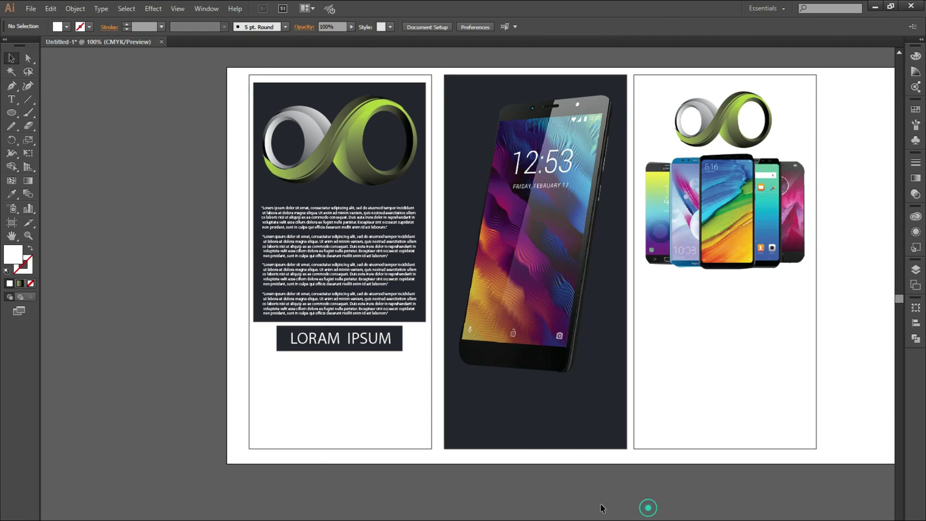
# - Draw a circle about 20 px in diameter with the Ellipse tool below the "LORAM IPSUM" box, near the first panel's left edge
pyautogui.scroll(3, 424, 361)
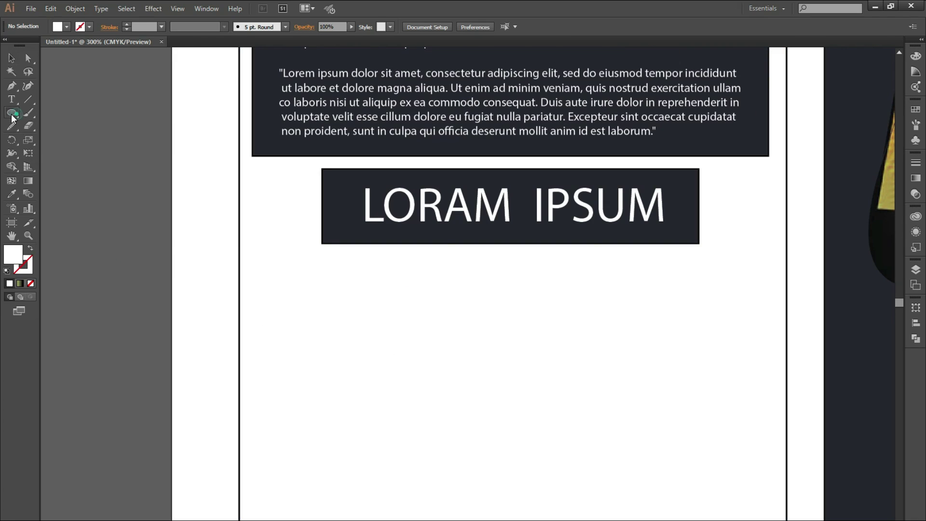
pyautogui.click(12, 118)
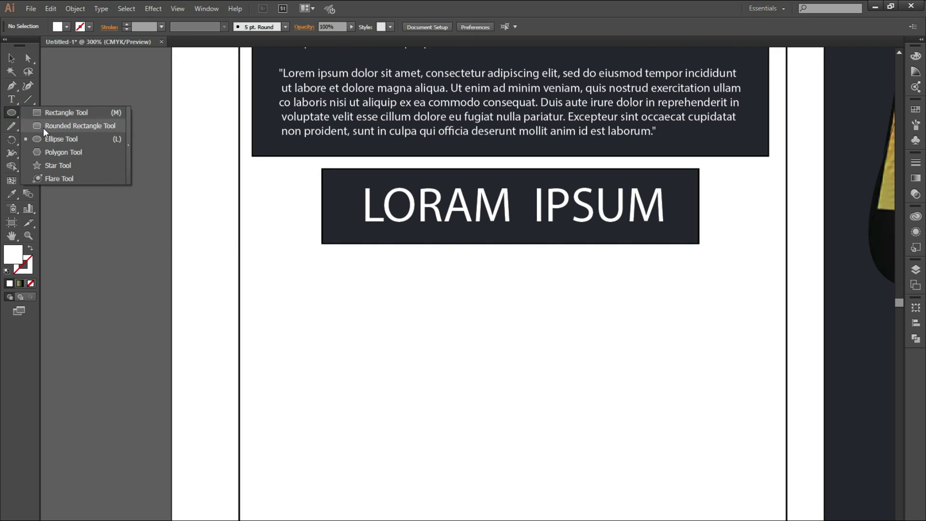
pyautogui.moveTo(270, 311)
pyautogui.mouseDown()
pyautogui.moveTo(303, 344)
pyautogui.moveTo(280, 325)
pyautogui.mouseUp()
# - Give the circle the dark panel's fill with the Eyedropper and remove its stroke
pyautogui.click(15, 193)
pyautogui.click(314, 147)
pyautogui.click(12, 58)
pyautogui.click(84, 333)
pyautogui.click(30, 262)
pyautogui.click(31, 284)
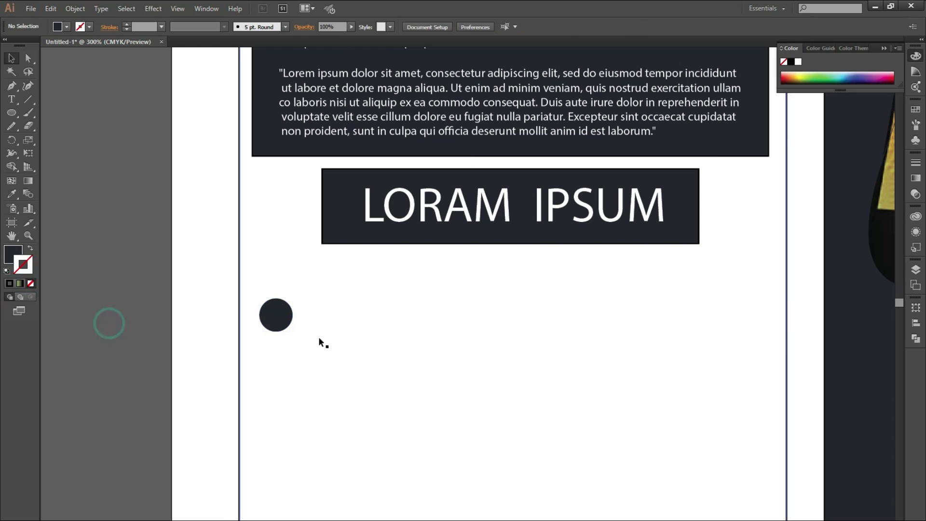
pyautogui.scroll(2, 265, 339)
pyautogui.moveTo(298, 271); pyautogui.dragTo(386, 241)
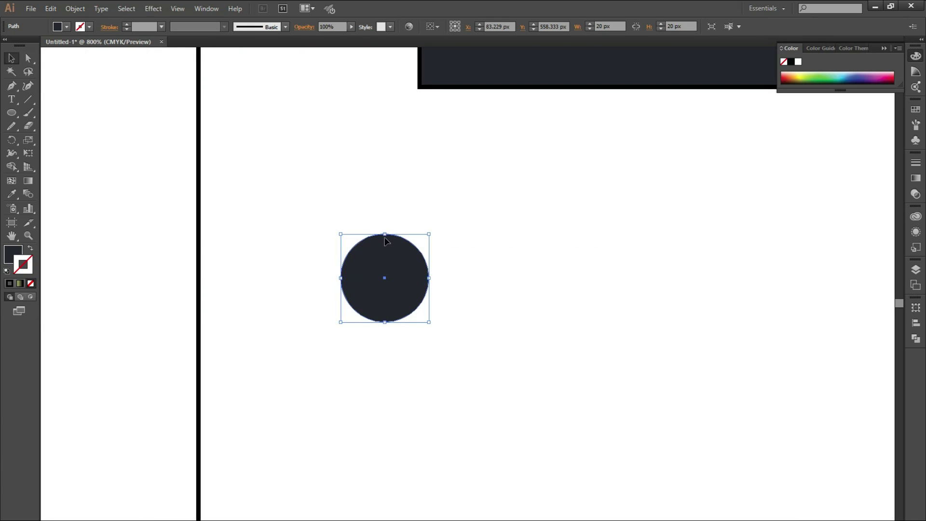
pyautogui.press('super')
pyautogui.click(138, 340)
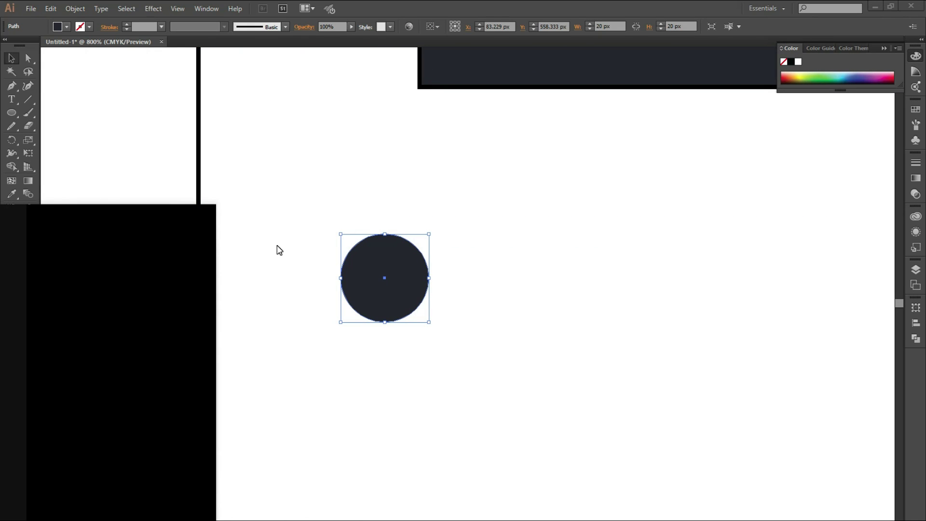
pyautogui.press('super')
pyautogui.click(93, 314)
# - Shift the circle left, make a copy of it, flatten the copy into an ellipse and place it over the circle's lower edge
pyautogui.moveTo(387, 283); pyautogui.dragTo(285, 283)
pyautogui.moveTo(284, 286); pyautogui.dragTo(375, 278)
pyautogui.hotkey('ctrl', 'z')
pyautogui.moveTo(292, 289); pyautogui.dragTo(417, 291)
pyautogui.moveTo(408, 234); pyautogui.dragTo(315, 312)
# - Fill the flattened ellipse with black and arrange it behind the dark circle as a shadow
pyautogui.doubleClick(13, 255)
pyautogui.moveTo(397, 403); pyautogui.dragTo(356, 436)
pyautogui.click(613, 292)
pyautogui.click(290, 258)
pyautogui.rightClick(297, 259)
pyautogui.click(432, 417)
pyautogui.click(107, 314)
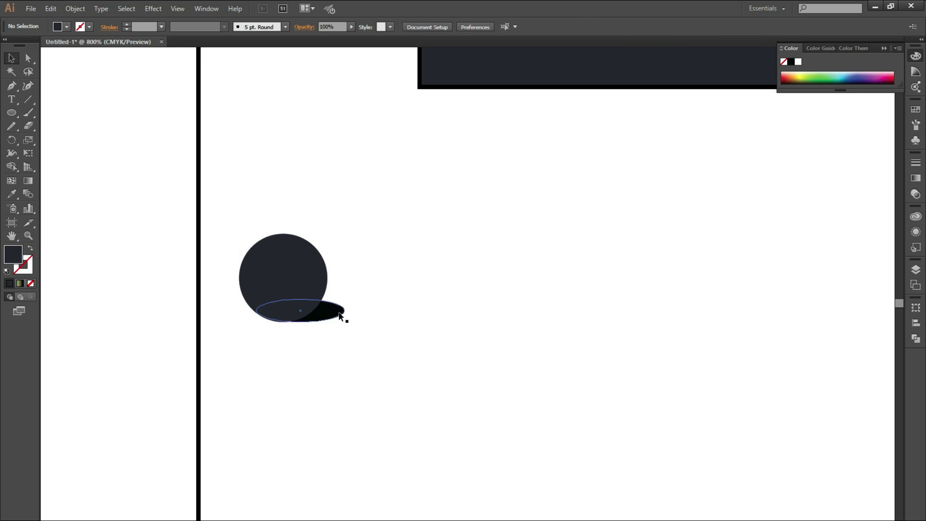
# - Try to duplicate the circle together with its shadow ellipse straight below the original
pyautogui.click(339, 314)
pyautogui.click(107, 318)
pyautogui.click(316, 283)
pyautogui.keyDown('shift'); pyautogui.click(333, 313); pyautogui.keyUp('shift')
pyautogui.scroll(-2, 333, 313)
pyautogui.click(85, 411)
pyautogui.click(314, 292)
pyautogui.keyDown('shift'); pyautogui.click(336, 311); pyautogui.keyUp('shift')
pyautogui.moveTo(318, 299); pyautogui.dragTo(318, 395)
pyautogui.scroll(-3, 318, 394)
pyautogui.scroll(4, 319, 395)
pyautogui.hotkey('ctrl', 'z')
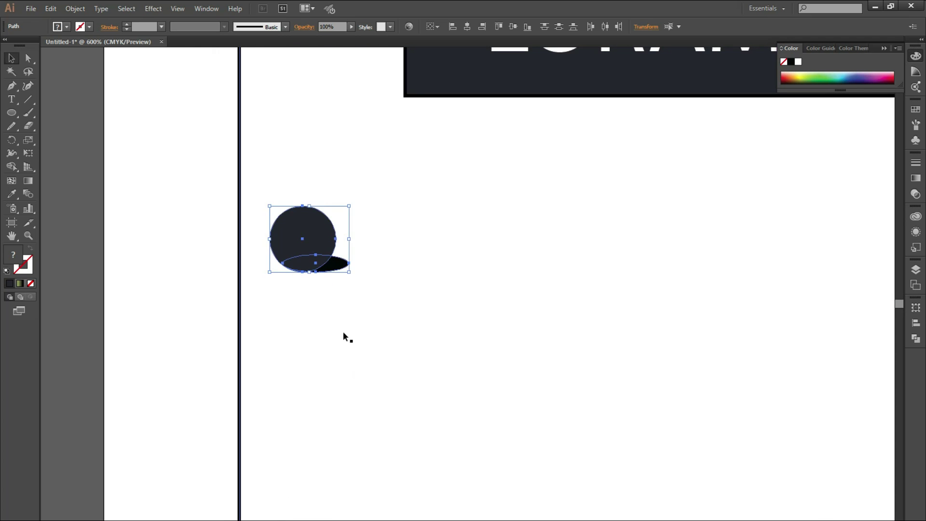
# - Group the circle with its shadow ellipse, shrink the group, and place it with two copies spaced vertically below the title box
pyautogui.hotkey('ctrl', 'g')
pyautogui.moveTo(350, 273); pyautogui.dragTo(301, 231)
pyautogui.moveTo(289, 225); pyautogui.dragTo(331, 311)
pyautogui.scroll(-4, 363, 221)
pyautogui.moveTo(331, 311); pyautogui.dragTo(330, 335)
pyautogui.moveTo(332, 265); pyautogui.dragTo(333, 314)
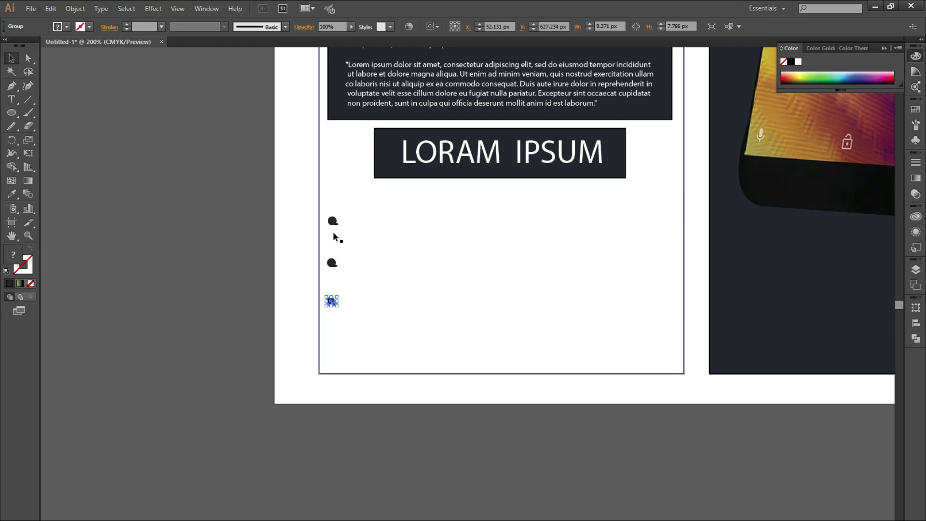
pyautogui.click(190, 298)
# - Copy a white Lorem ipsum paragraph from the dark box to below the title box beside the circles and fill it with black
pyautogui.scroll(-1, 190, 297)
pyautogui.moveTo(386, 142); pyautogui.dragTo(386, 239)
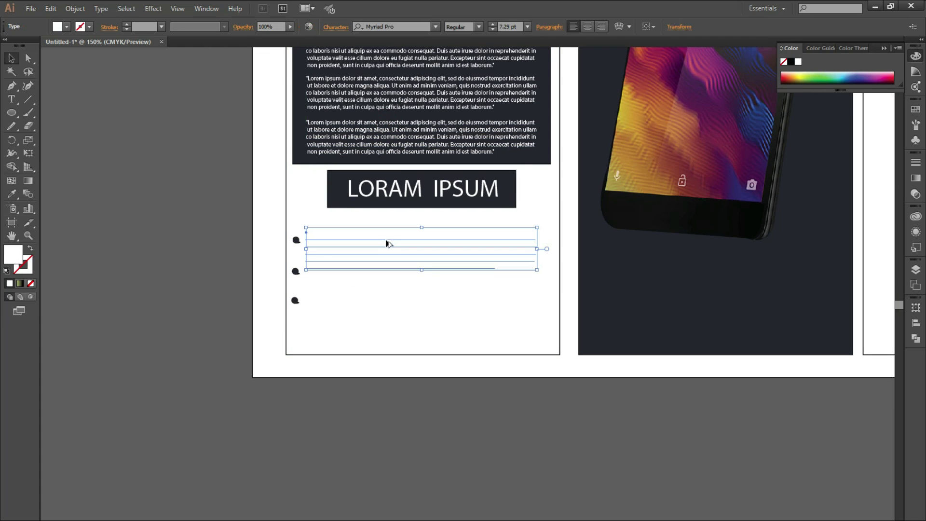
pyautogui.doubleClick(17, 250)
pyautogui.moveTo(378, 417); pyautogui.dragTo(354, 439)
pyautogui.click(609, 292)
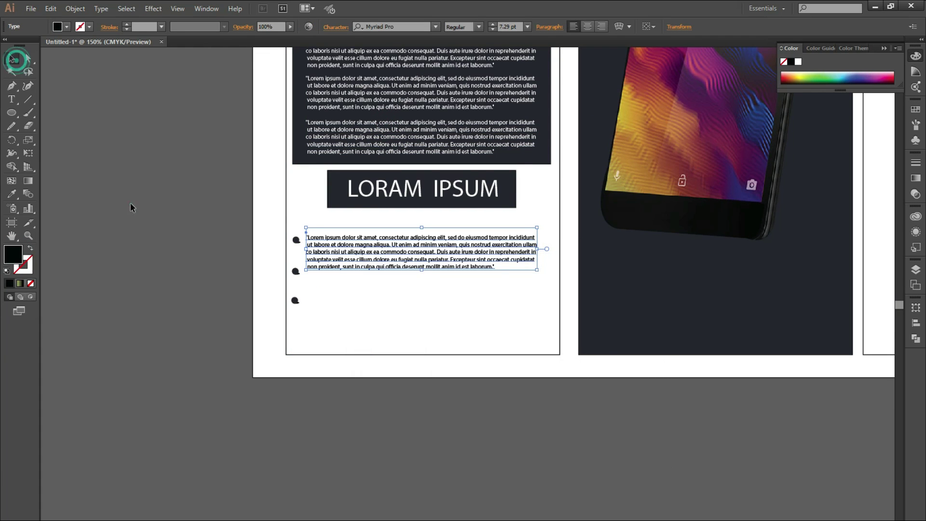
pyautogui.click(317, 425)
# - Duplicate the black paragraph straight below the first as the second bullet text
pyautogui.scroll(1, 318, 426)
pyautogui.moveTo(390, 201); pyautogui.dragTo(391, 280)
pyautogui.hotkey('ctrl', 'z')
pyautogui.click(105, 264)
pyautogui.click(391, 203)
pyautogui.click(118, 265)
pyautogui.click(340, 189)
pyautogui.moveTo(340, 189); pyautogui.dragTo(312, 242)
# - Delete the surplus shadowed circle so that each of the two black paragraphs keeps one bullet
pyautogui.click(289, 220)
pyautogui.press('Delete')
pyautogui.click(378, 266)
pyautogui.keyDown('shift'); pyautogui.click(288, 260); pyautogui.keyUp('shift')
pyautogui.click(193, 271)
# - Copy the LORAM IPSUM title onto the dark middle panel below the phone and change its text to 99
pyautogui.scroll(-3, 194, 270)
pyautogui.moveTo(251, 283); pyautogui.dragTo(332, 358)
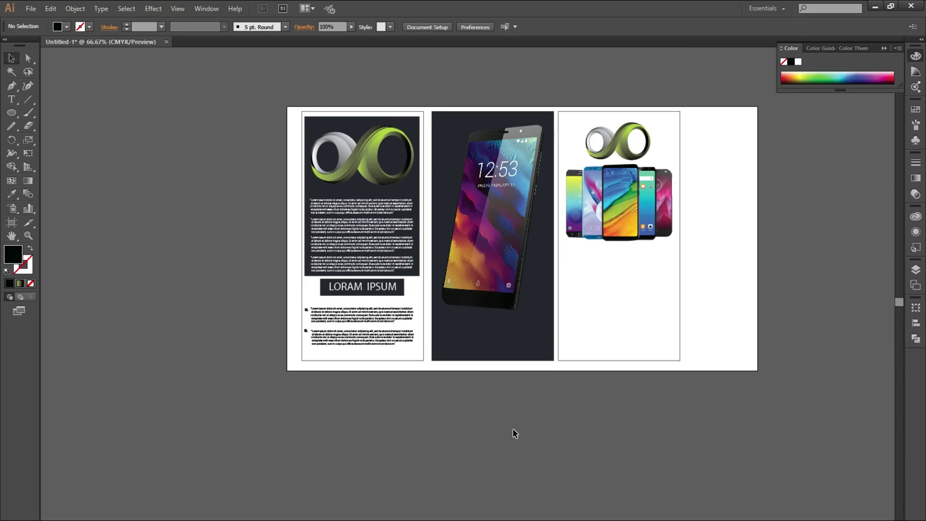
pyautogui.click(510, 257)
pyautogui.scroll(1, 510, 344)
pyautogui.moveTo(314, 256); pyautogui.dragTo(535, 336)
pyautogui.scroll(1, 535, 336)
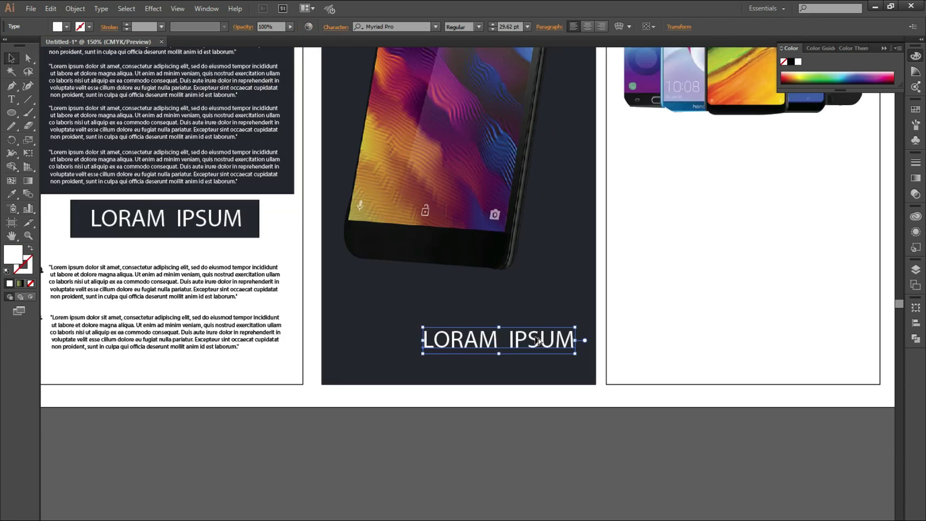
pyautogui.scroll(1, 539, 339)
pyautogui.doubleClick(539, 340)
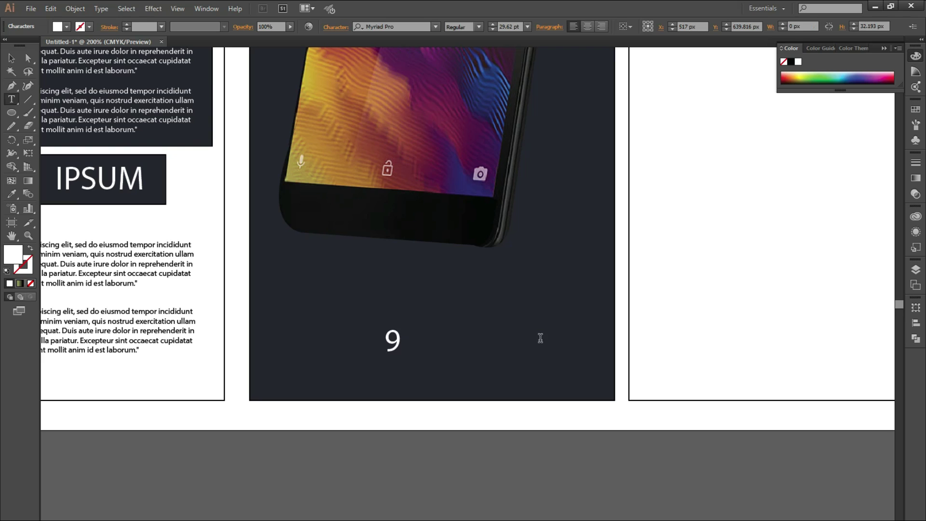
pyautogui.click(15, 53)
# - Duplicate the 99 text just beside itself and replace the copy's text with $
pyautogui.moveTo(405, 339); pyautogui.dragTo(448, 345)
pyautogui.doubleClick(449, 345)
pyautogui.press('BackSpace')
pyautogui.doubleClick(450, 345)
pyautogui.press('Left')
pyautogui.write('$')
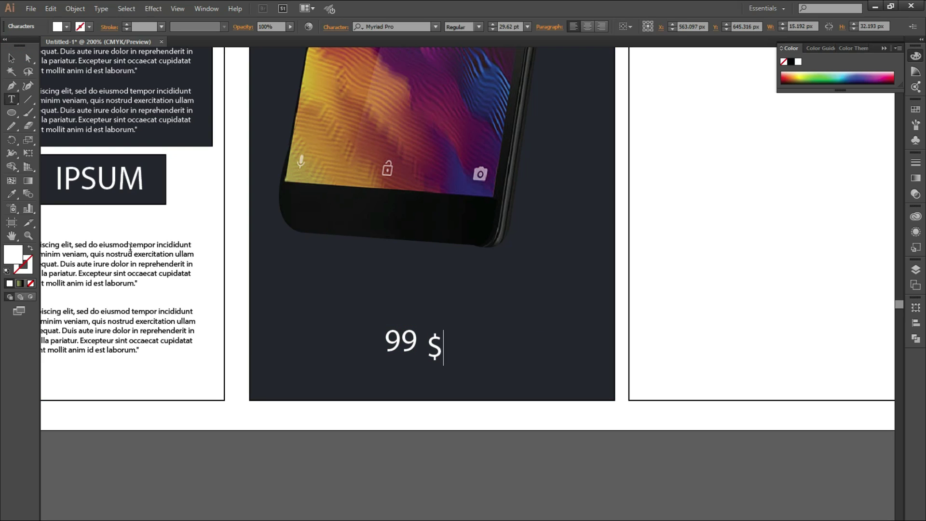
pyautogui.press('Escape')
# - Enlarge the 99 to about 116 pt and position it with the $ in the dark panel's lower right area
pyautogui.moveTo(415, 343); pyautogui.dragTo(418, 253)
pyautogui.hotkey('ctrl', 'z')
pyautogui.moveTo(525, 352); pyautogui.dragTo(428, 246)
pyautogui.moveTo(515, 319); pyautogui.dragTo(530, 346)
pyautogui.moveTo(530, 345); pyautogui.dragTo(528, 348)
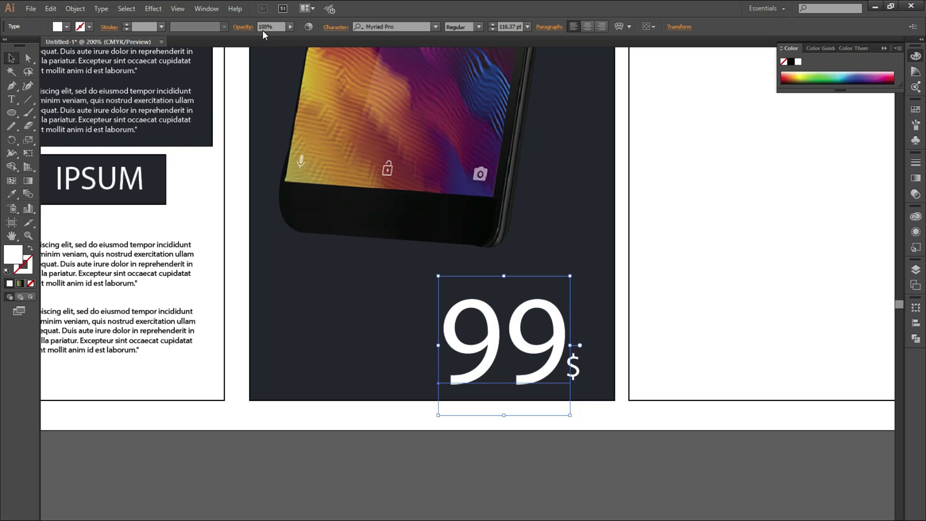
# - Change the font of the large 99 to Akrobat
pyautogui.click(433, 30)
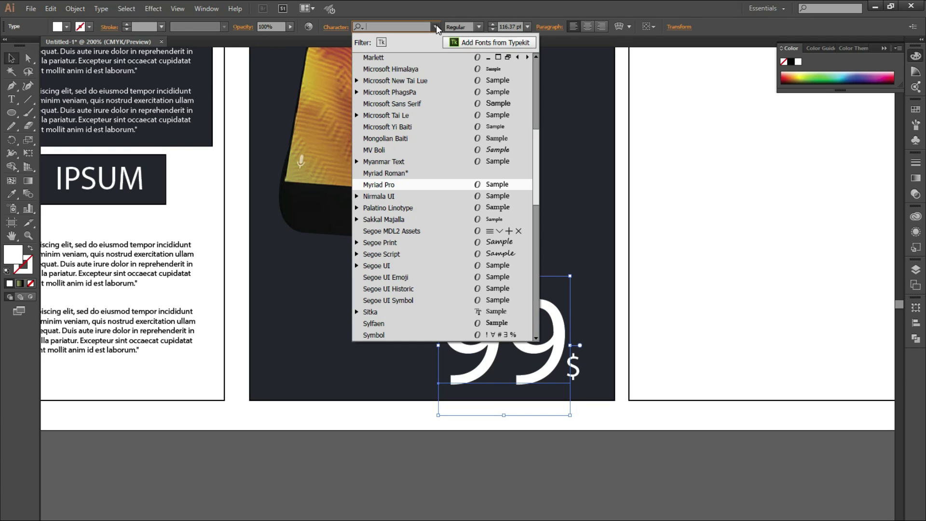
pyautogui.press('Down')
pyautogui.press('Down')
pyautogui.press('Down')
pyautogui.press('Down')
pyautogui.write('AKROBA')
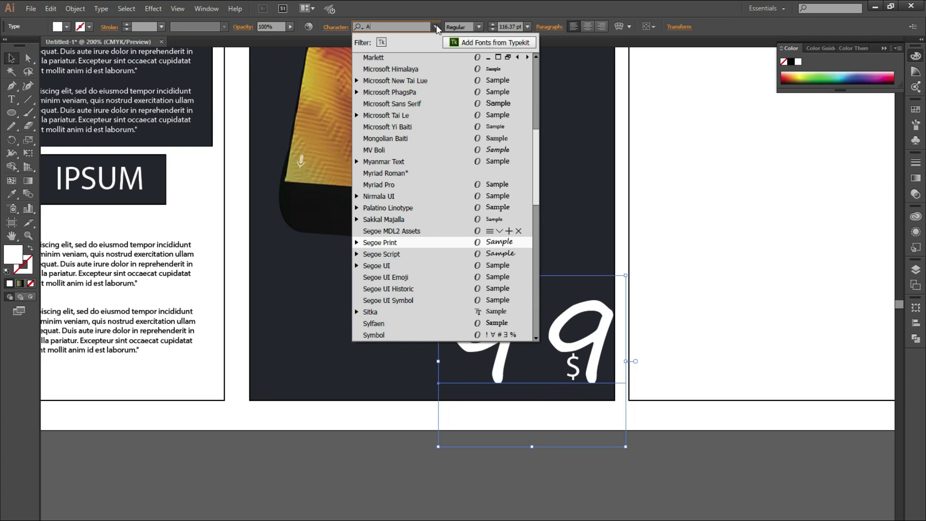
pyautogui.press('Down')
pyautogui.press('Down')
pyautogui.press('Return')
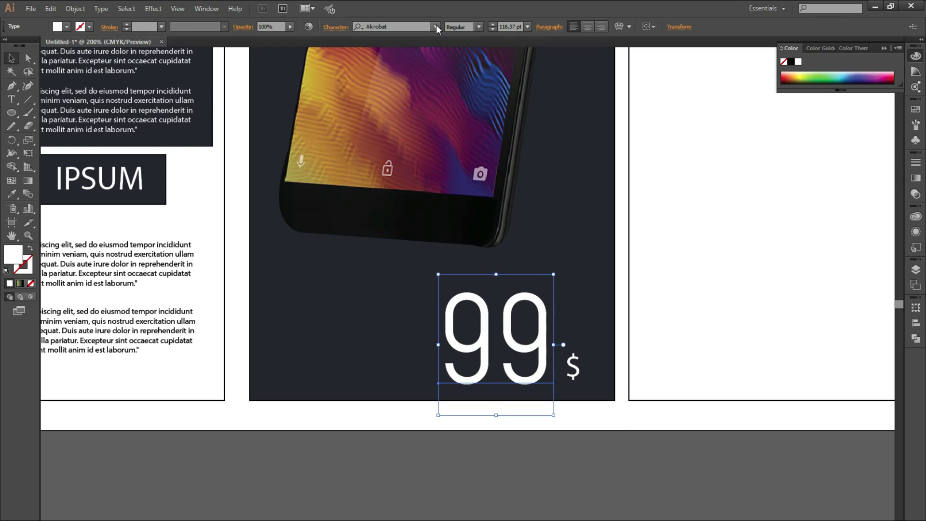
# - Enlarge the $ sign and place it close to the lower right of the 99
pyautogui.click(565, 369)
pyautogui.moveTo(574, 369); pyautogui.dragTo(580, 326)
pyautogui.moveTo(566, 356); pyautogui.dragTo(563, 368)
pyautogui.click(544, 466)
pyautogui.hotkey('ctrl', '1')
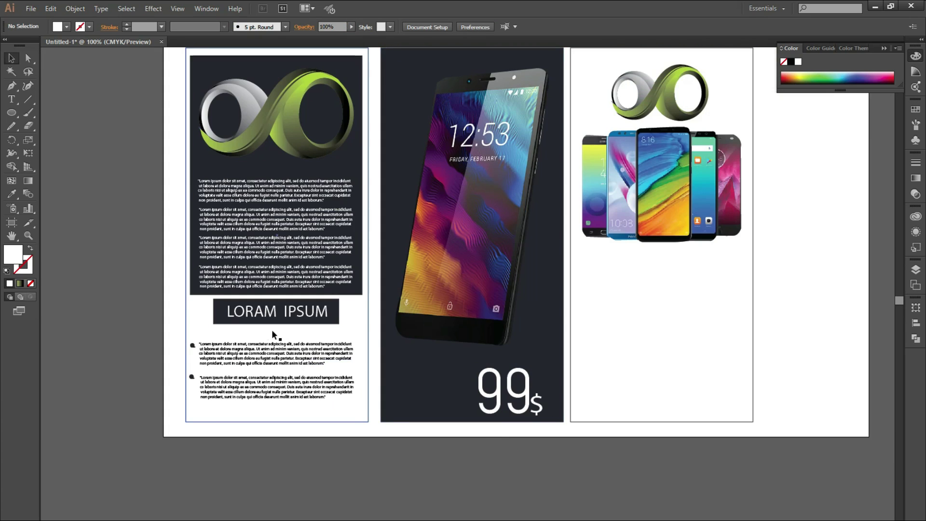
# - Copy a black paragraph onto the dark middle panel above the price, enlarge it to about 7.75 pt and fill it with white
pyautogui.moveTo(236, 348); pyautogui.dragTo(433, 349)
pyautogui.moveTo(551, 345); pyautogui.dragTo(564, 339)
pyautogui.doubleClick(13, 254)
pyautogui.moveTo(421, 350); pyautogui.dragTo(364, 291)
pyautogui.click(630, 298)
pyautogui.moveTo(469, 353); pyautogui.dragTo(463, 338)
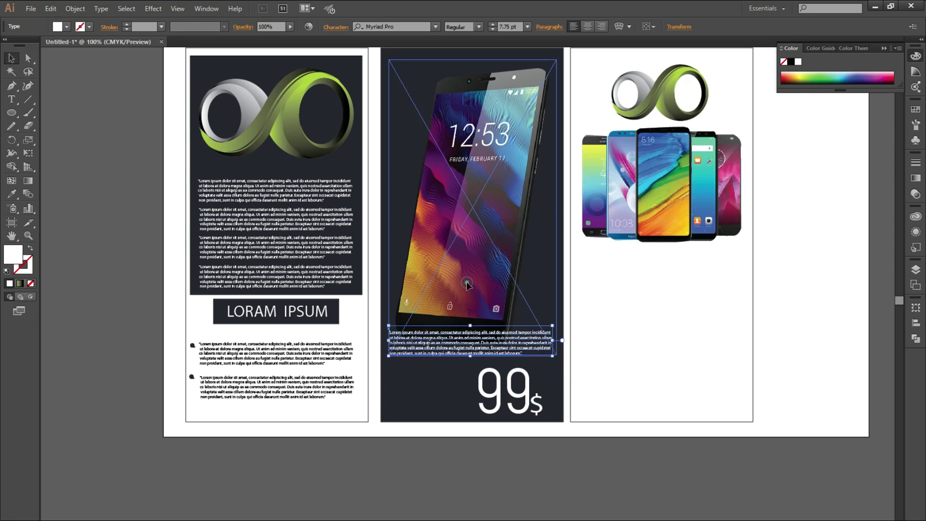
# - Shrink the large phone picture slightly and move it up in the dark panel to make room for the paragraph
pyautogui.moveTo(466, 285); pyautogui.dragTo(466, 277)
pyautogui.moveTo(550, 61); pyautogui.dragTo(540, 78)
pyautogui.moveTo(485, 182); pyautogui.dragTo(486, 175)
pyautogui.click(439, 466)
# - Place reduced copies of the LORAM IPSUM title in the dark panel, one above the white paragraph and one beside the 99
pyautogui.scroll(2, 439, 467)
pyautogui.moveTo(492, 215); pyautogui.dragTo(492, 229)
pyautogui.moveTo(144, 158); pyautogui.dragTo(458, 331)
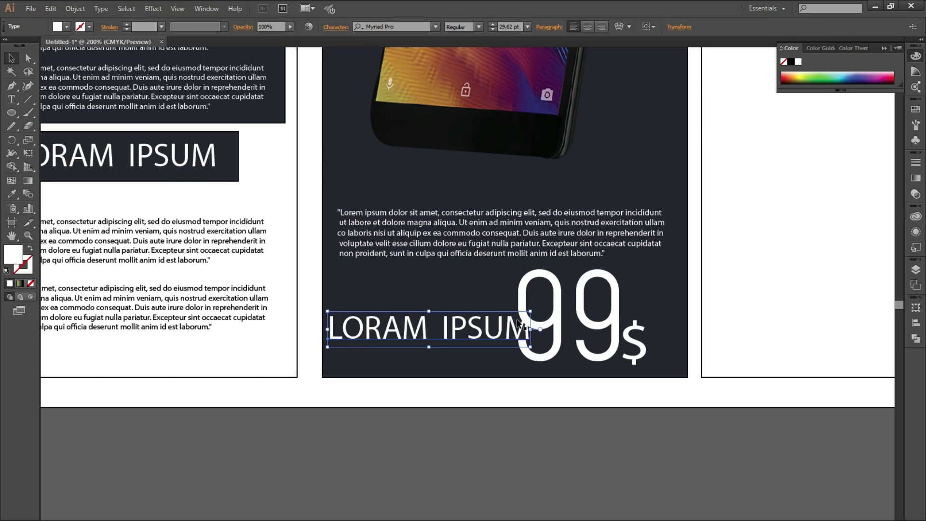
pyautogui.moveTo(531, 312); pyautogui.dragTo(463, 195)
pyautogui.click(452, 439)
# - Draw a square about 72 px wide on the blank artboard area right of the third panel
pyautogui.scroll(-3, 452, 440)
pyautogui.moveTo(604, 432); pyautogui.dragTo(560, 424)
pyautogui.click(576, 235)
pyautogui.scroll(1, 672, 351)
pyautogui.click(688, 357)
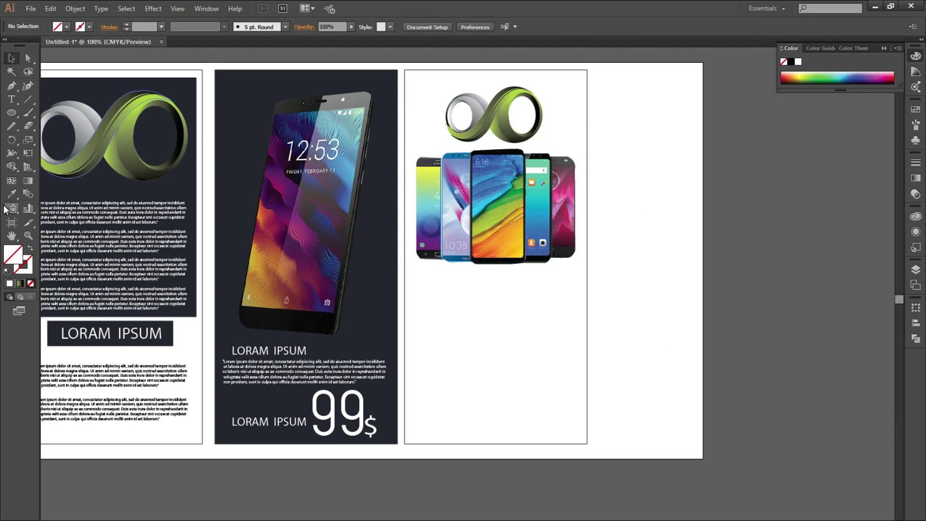
pyautogui.click(11, 90)
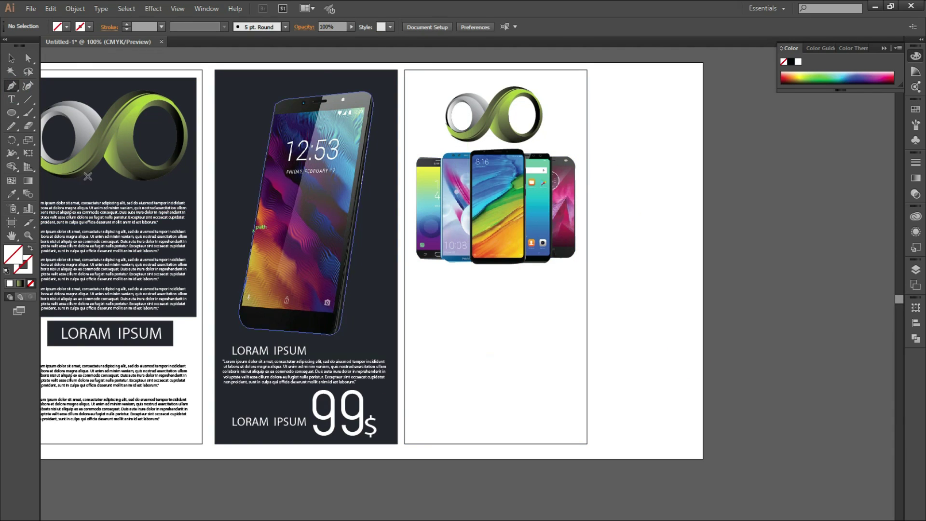
pyautogui.moveTo(643, 306); pyautogui.dragTo(682, 345)
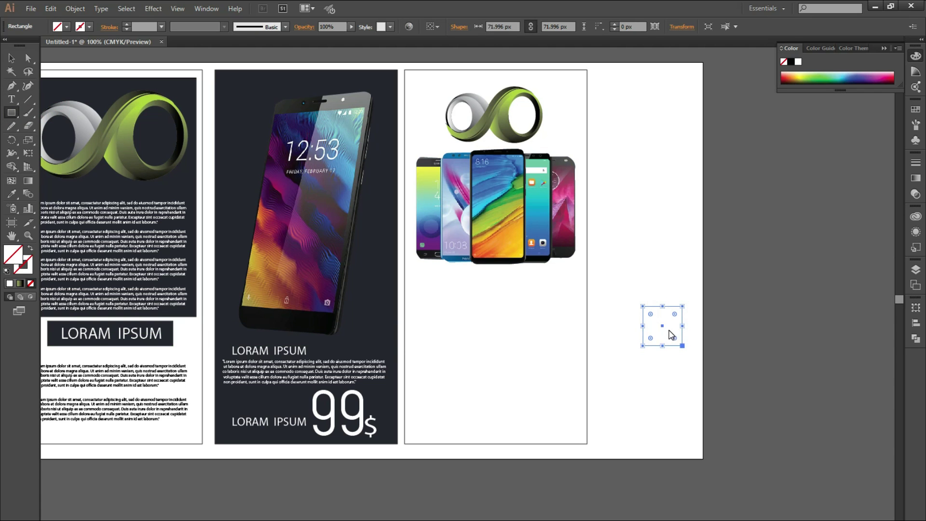
# - Save the document to the Desktop as Untitled-2 in Adobe Illustrator (*.AI) format, replacing the existing file
pyautogui.hotkey('ctrl', 's')
pyautogui.scroll(-3, 53, 121)
pyautogui.click(57, 91)
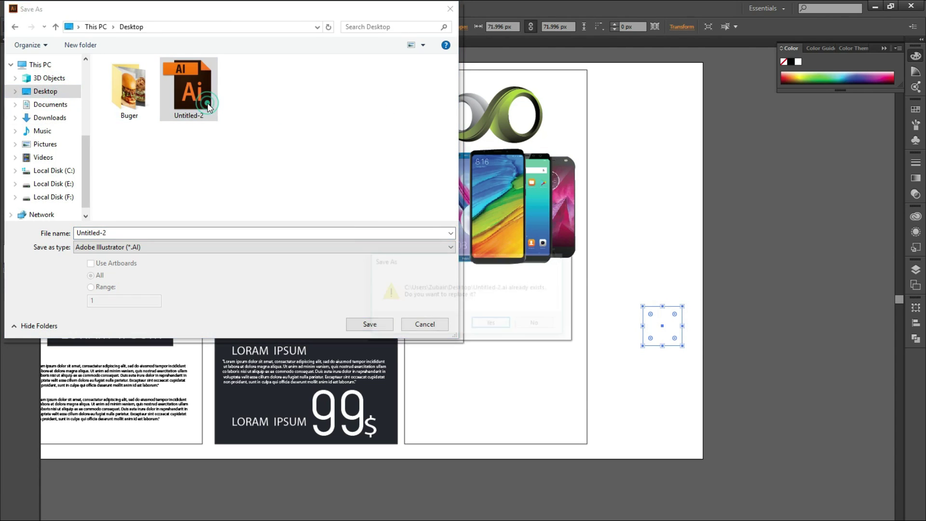
pyautogui.click(365, 324)
pyautogui.click(500, 430)
pyautogui.click(659, 336)
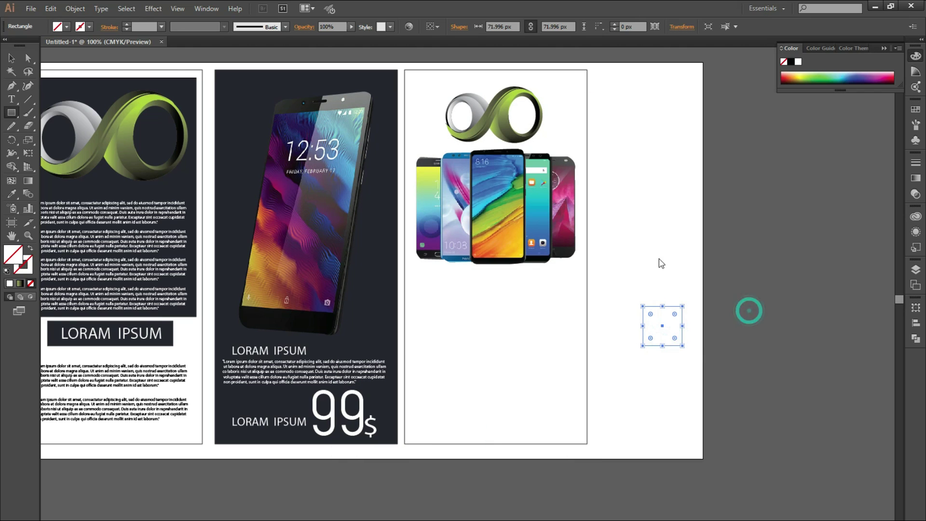
pyautogui.click(495, 305)
# - Fill the new square with a light neutral grey
pyautogui.press('v')
pyautogui.click(650, 332)
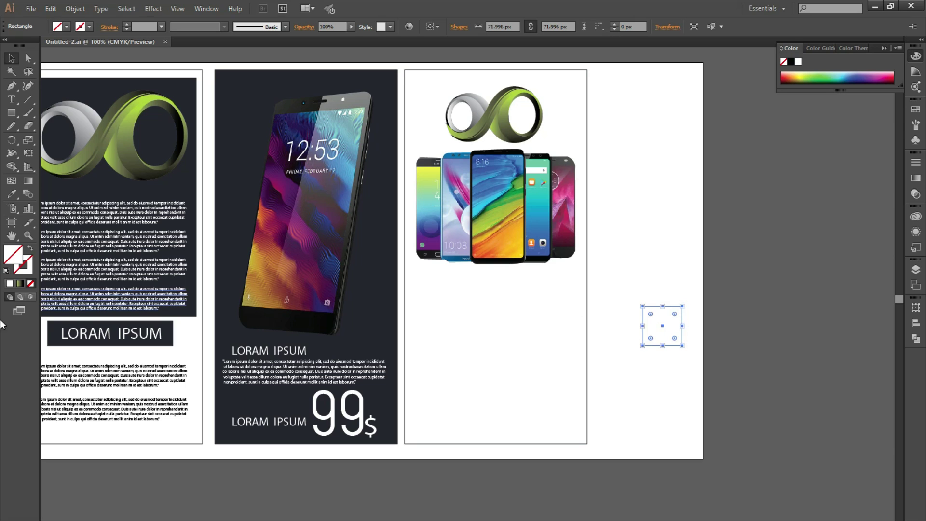
pyautogui.doubleClick(12, 260)
pyautogui.moveTo(412, 302); pyautogui.dragTo(378, 307)
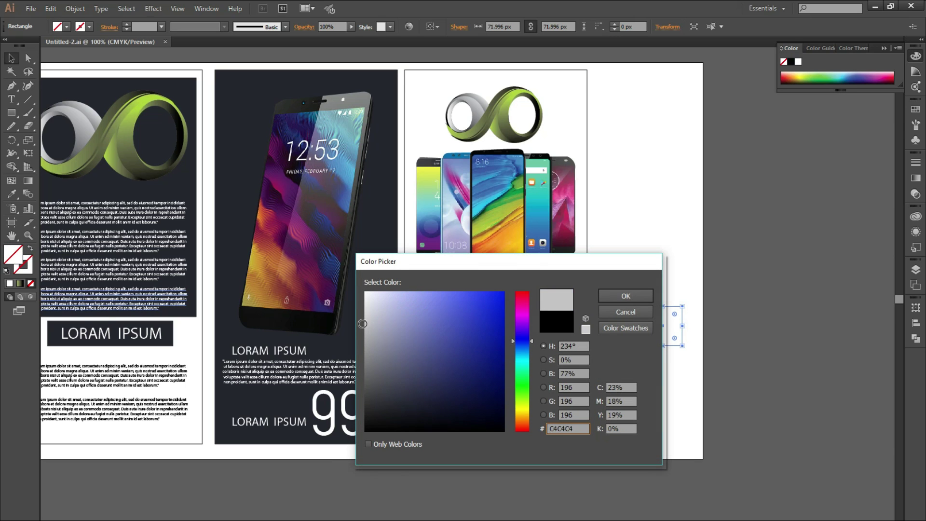
pyautogui.click(628, 297)
pyautogui.doubleClick(12, 255)
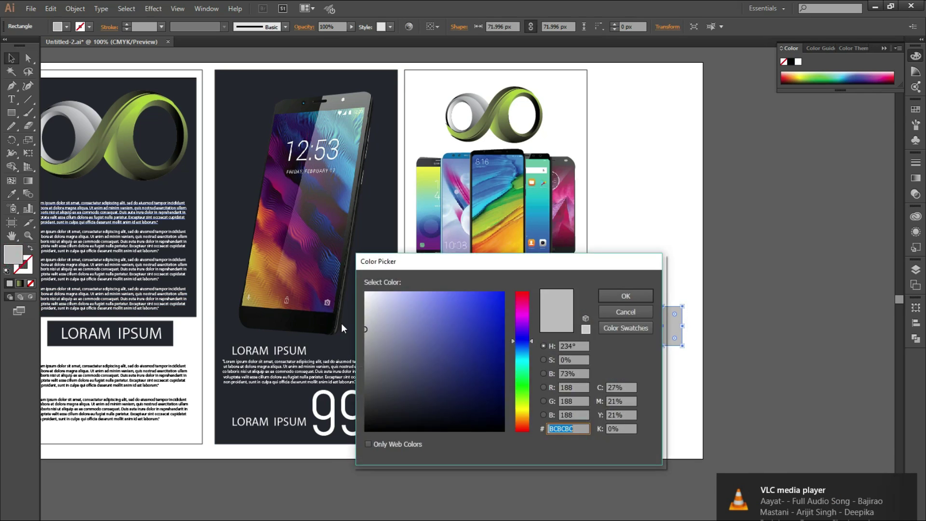
pyautogui.click(626, 295)
pyautogui.click(695, 397)
# - Place the square at about 44 px under the third panel's phones, with lighter grey DDDDDD copies to its left and below it
pyautogui.moveTo(652, 317); pyautogui.dragTo(413, 279)
pyautogui.moveTo(444, 308); pyautogui.dragTo(444, 285)
pyautogui.scroll(1, 432, 294)
pyautogui.doubleClick(13, 254)
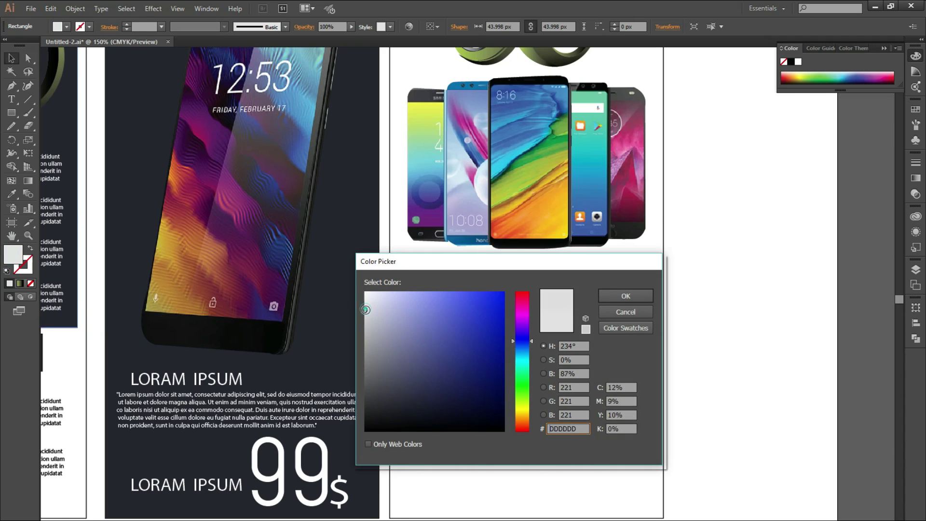
pyautogui.click(625, 296)
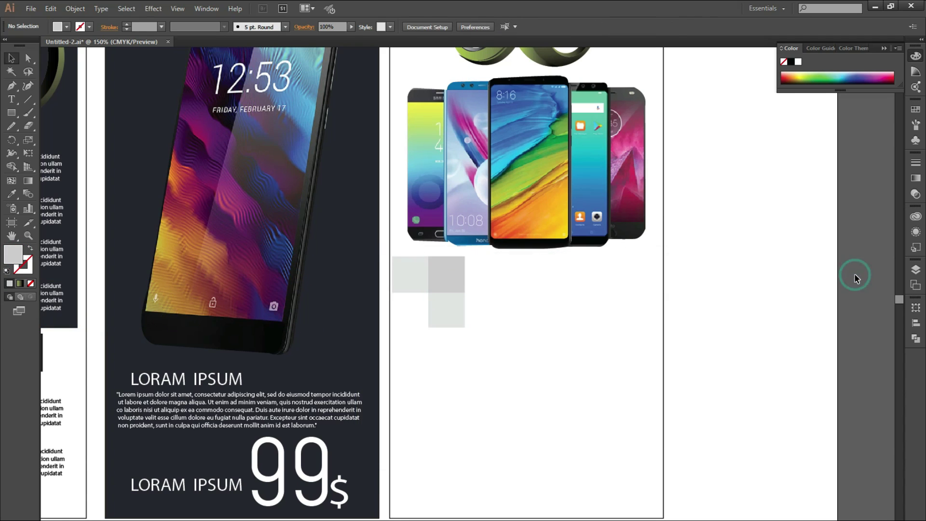
# - Copy the three grey squares together to the right side of the third panel at the same height
pyautogui.keyDown('shift'); pyautogui.click(461, 323); pyautogui.keyUp('shift')
pyautogui.keyDown('shift'); pyautogui.click(422, 275); pyautogui.keyUp('shift')
pyautogui.moveTo(421, 276); pyautogui.dragTo(603, 280)
pyautogui.click(716, 289)
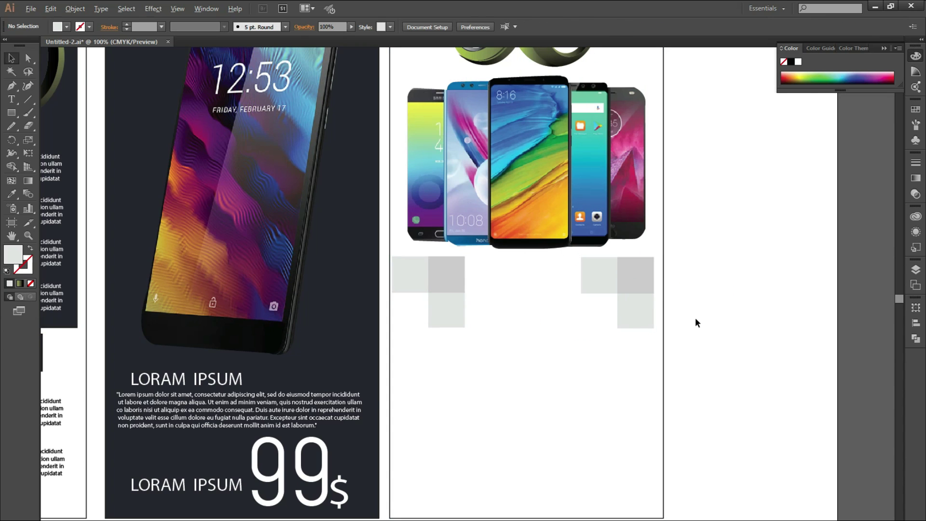
# - Select squares from both grey clusters and duplicate them one row lower
pyautogui.click(656, 307)
pyautogui.click(642, 307)
pyautogui.keyDown('shift'); pyautogui.click(600, 275); pyautogui.keyUp('shift')
pyautogui.keyDown('shift'); pyautogui.click(460, 272); pyautogui.keyUp('shift')
pyautogui.keyDown('shift'); pyautogui.click(417, 274); pyautogui.keyUp('shift')
pyautogui.keyDown('shift'); pyautogui.click(451, 305); pyautogui.keyUp('shift')
pyautogui.moveTo(451, 305)
pyautogui.mouseDown()
pyautogui.moveTo(448, 334)
pyautogui.moveTo(448, 320)
pyautogui.mouseUp()
# - Try to fill the duplicated squares with near-white F9F9F9
pyautogui.doubleClick(15, 254)
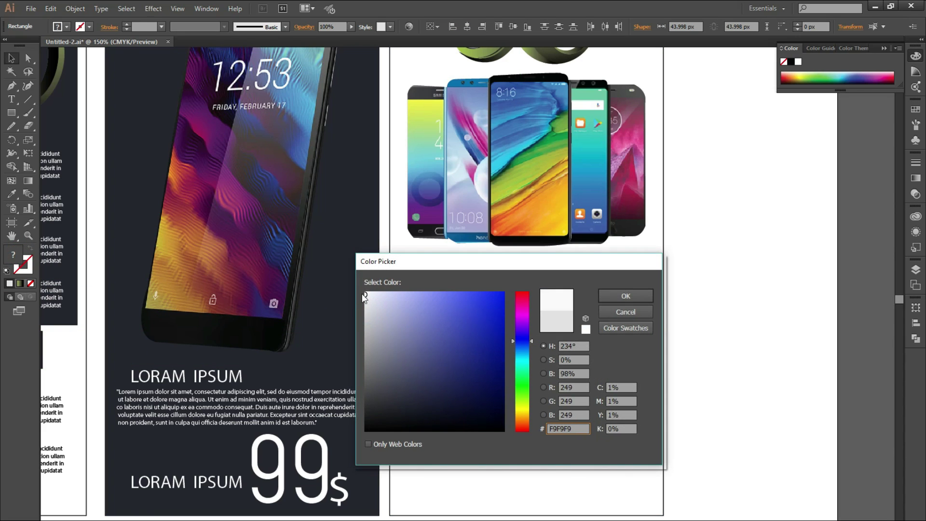
pyautogui.click(625, 296)
pyautogui.click(728, 298)
pyautogui.hotkey('ctrl', 'z')
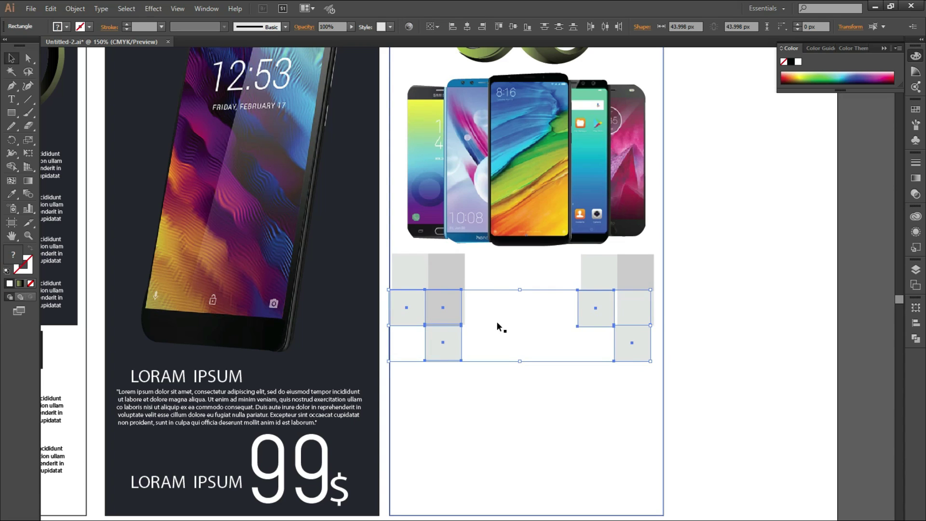
# - Nudge the duplicated squares right into line with the upper ones and fill them with very light grey EFEFEF
pyautogui.press('Right')
pyautogui.press('Right')
pyautogui.press('Right')
pyautogui.press('Right')
pyautogui.doubleClick(18, 252)
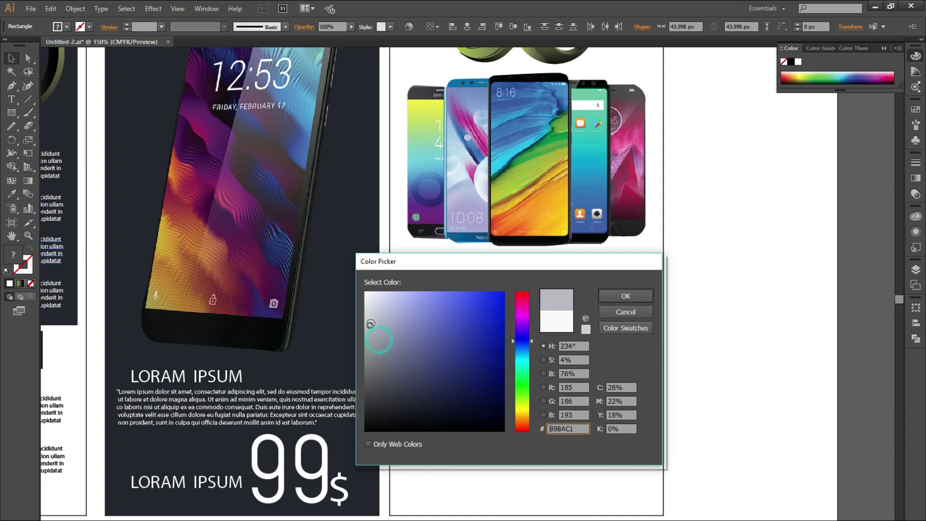
pyautogui.click(613, 297)
pyautogui.click(756, 315)
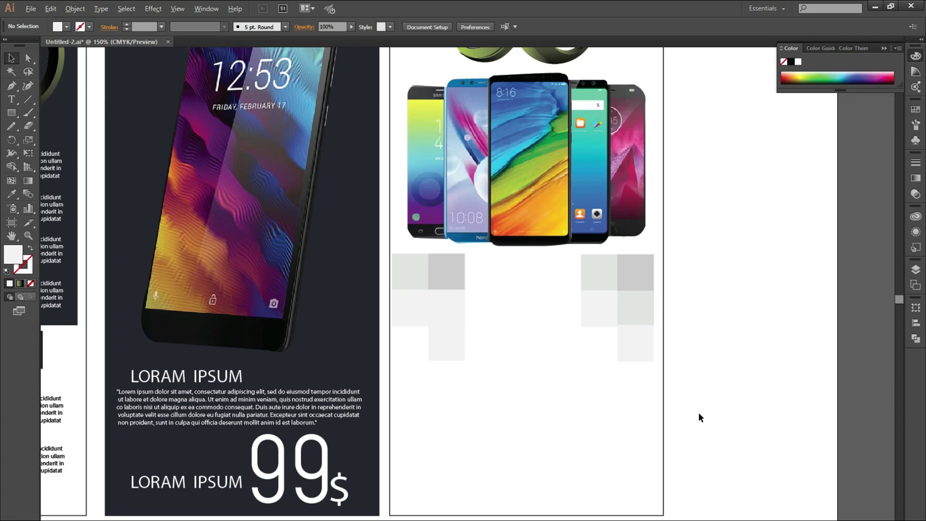
# - Fill the lowest square of the left cluster with a darker grey
pyautogui.scroll(-1, 699, 414)
pyautogui.click(536, 371)
pyautogui.doubleClick(14, 254)
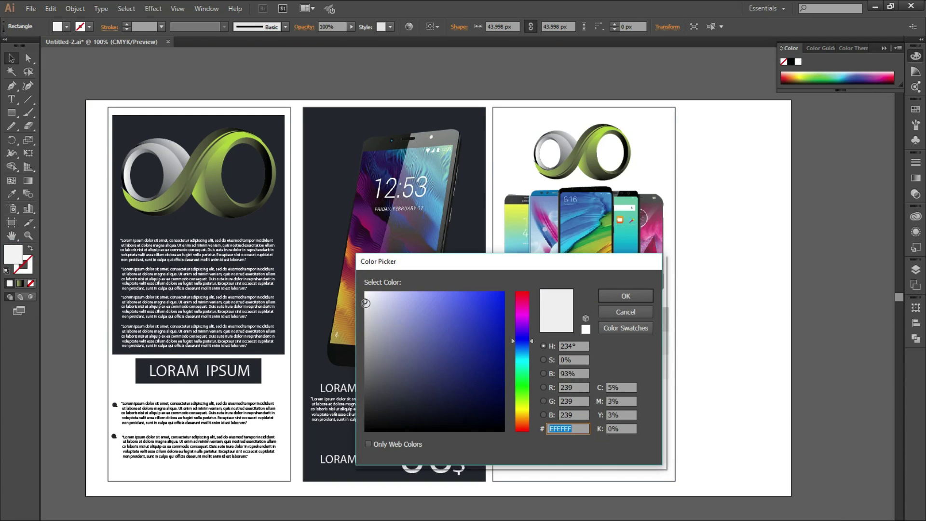
pyautogui.click(625, 295)
pyautogui.click(734, 339)
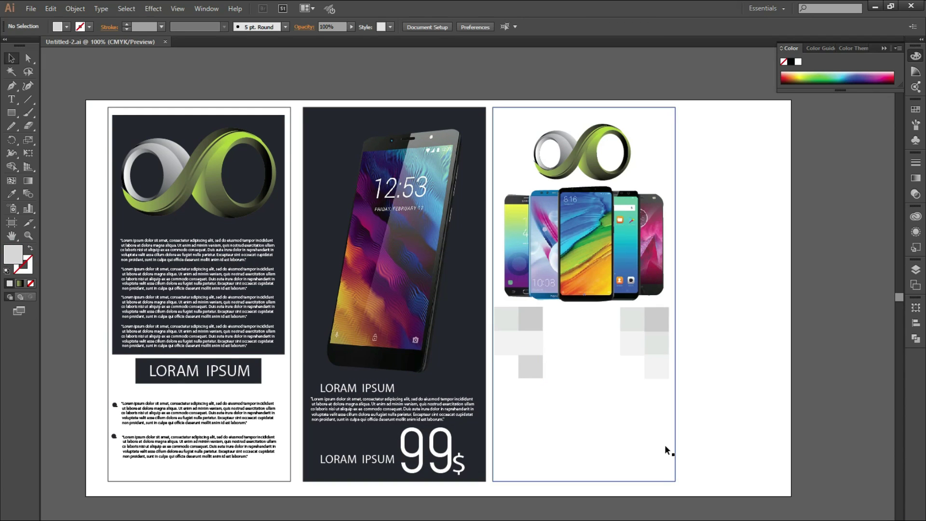
# - Copy the LORAM IPSUM title to between the two grey square clusters in the third panel and fill it with black 000000
pyautogui.moveTo(194, 371); pyautogui.dragTo(578, 339)
pyautogui.doubleClick(13, 252)
pyautogui.moveTo(412, 331); pyautogui.dragTo(346, 442)
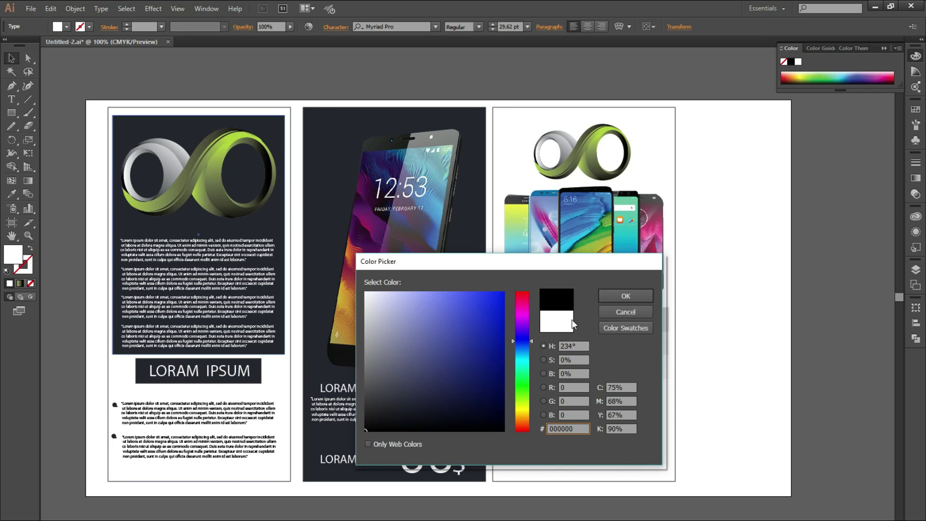
pyautogui.click(625, 295)
# - Bring the black LORAM IPSUM title to the front and duplicate it straight down near the third panel's lower end
pyautogui.rightClick(583, 332)
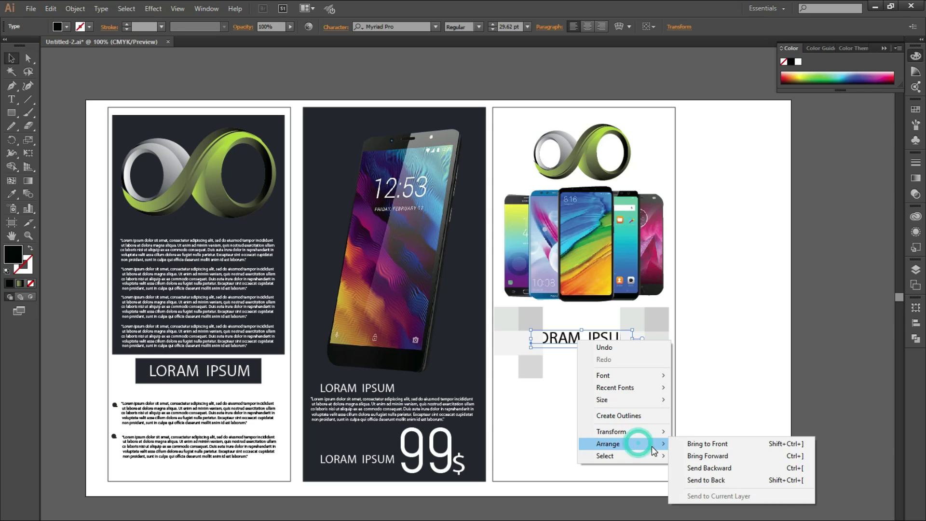
pyautogui.click(718, 439)
pyautogui.click(735, 351)
pyautogui.moveTo(595, 338); pyautogui.dragTo(598, 428)
pyautogui.click(698, 420)
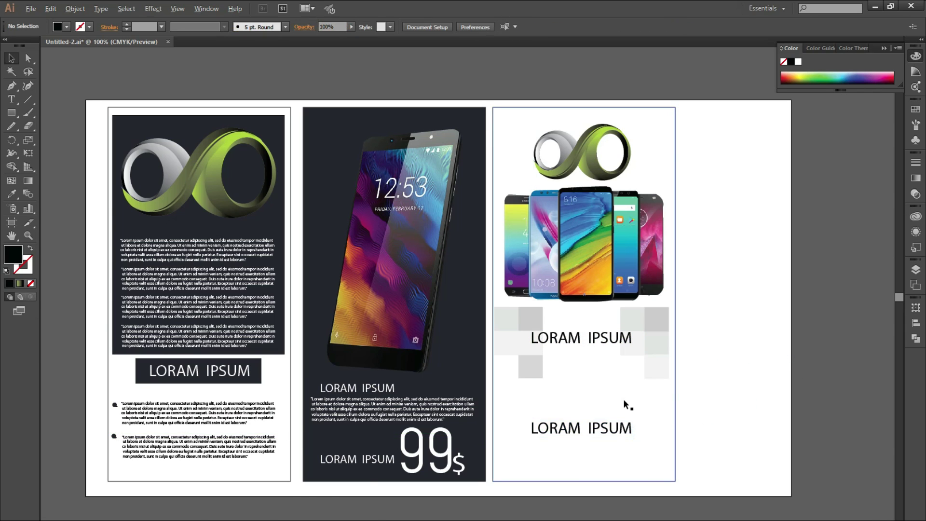
# - Copy a black Lorem ipsum paragraph to between the third panel's two titles and centre-align its text
pyautogui.scroll(1, 623, 400)
pyautogui.click(493, 311)
pyautogui.moveTo(258, 423); pyautogui.dragTo(616, 392)
pyautogui.rightClick(555, 337)
pyautogui.click(675, 397)
pyautogui.click(588, 27)
pyautogui.click(580, 307)
pyautogui.click(733, 345)
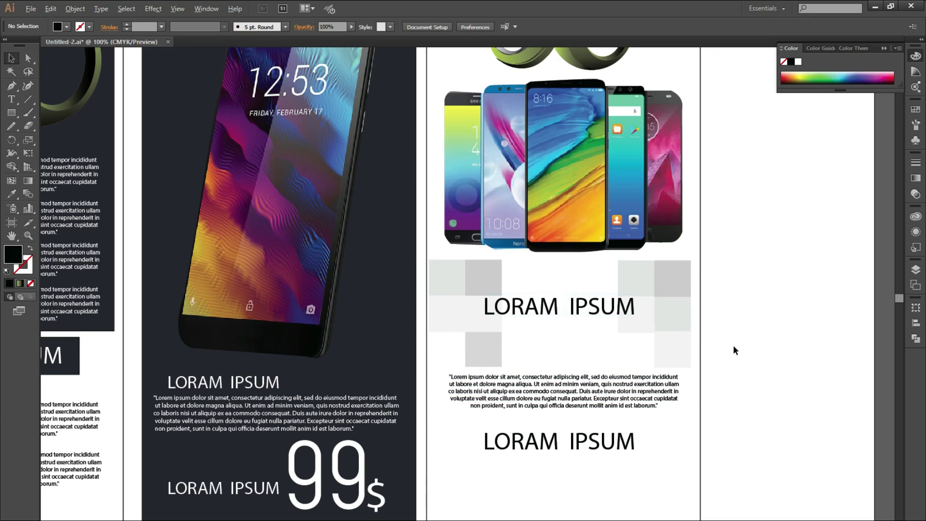
# - Set the third panel's lower LORAM IPSUM title in Nirmala UI Semilight and move it further down below the paragraph
pyautogui.scroll(-1, 733, 345)
pyautogui.click(645, 413)
pyautogui.scroll(-1, 412, 28)
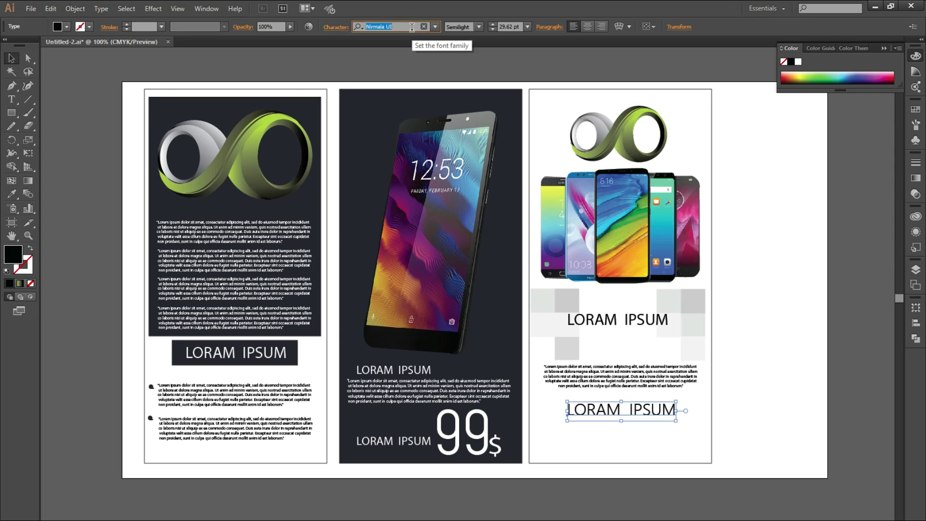
pyautogui.click(748, 402)
pyautogui.moveTo(658, 409); pyautogui.dragTo(655, 430)
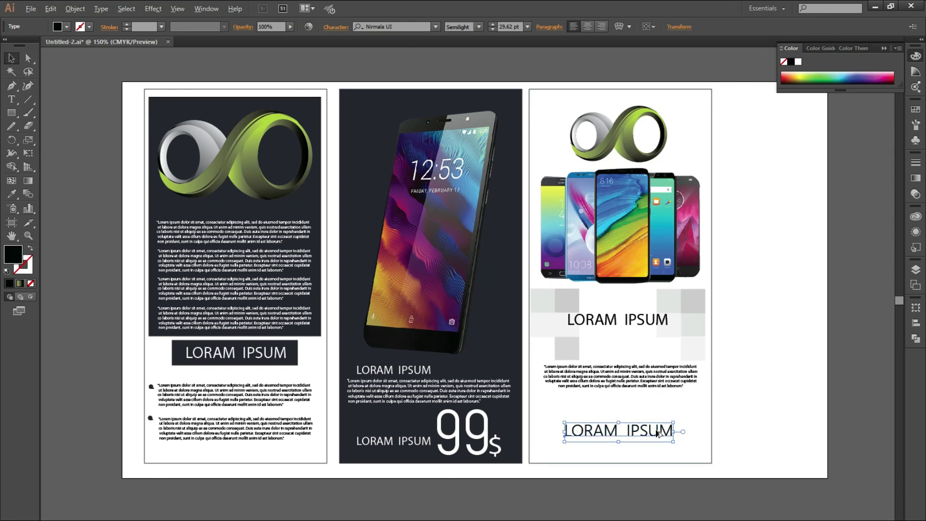
# - Draw a horizontal line about 212.5 px long above the third panel's lower title, give it a black stroke, and duplicate it below the title
pyautogui.scroll(2, 655, 430)
pyautogui.click(12, 84)
pyautogui.click(461, 413)
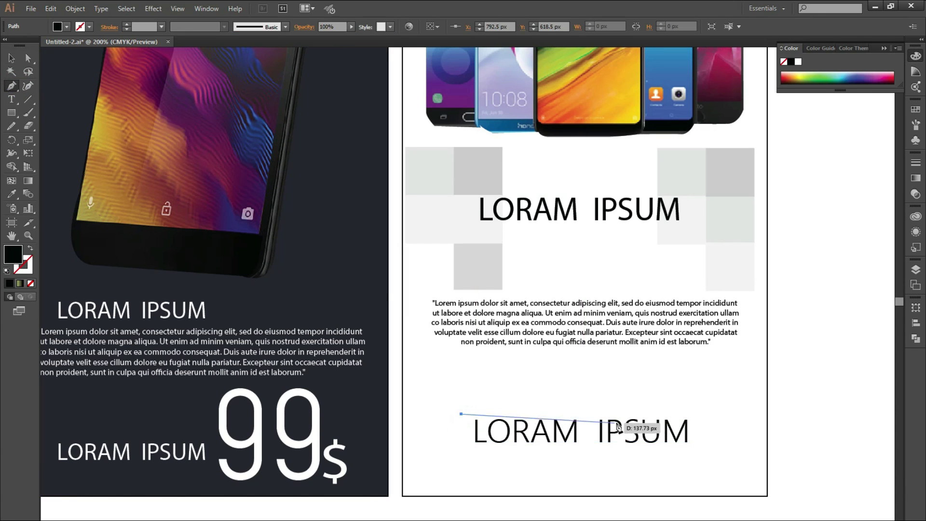
pyautogui.click(695, 413)
pyautogui.click(11, 58)
pyautogui.doubleClick(25, 269)
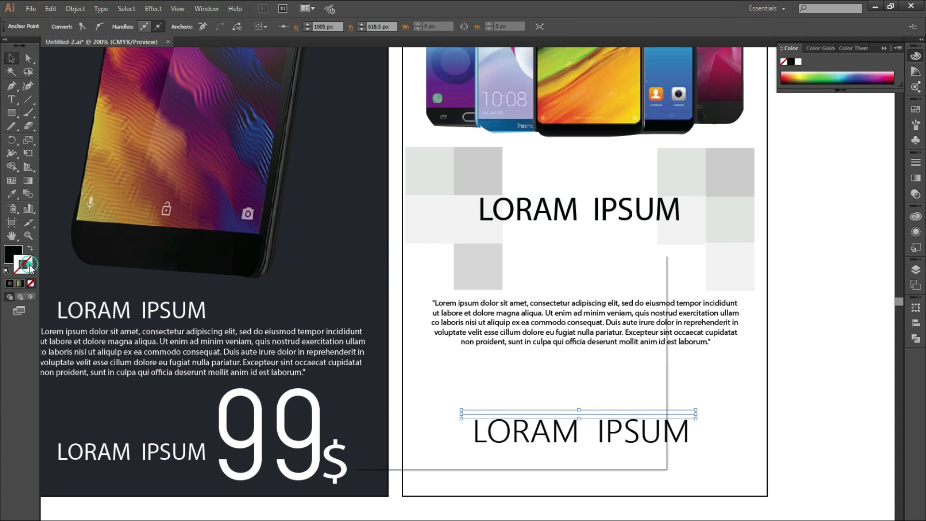
pyautogui.press('Return')
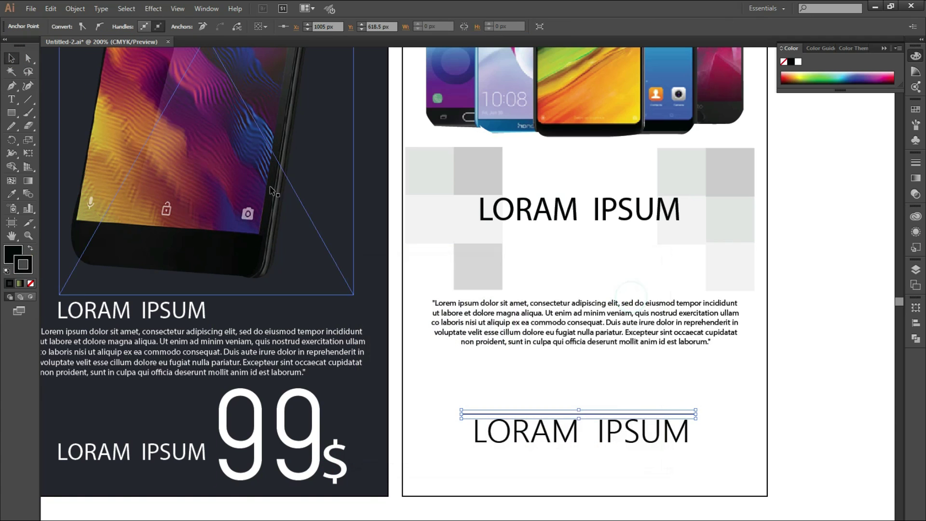
pyautogui.moveTo(682, 415); pyautogui.dragTo(693, 456)
pyautogui.click(808, 440)
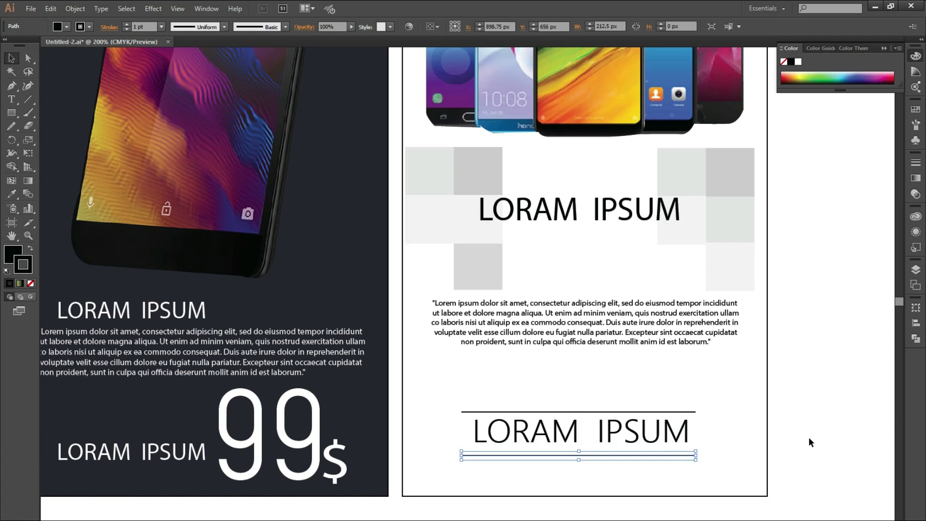
# - Move the third panel's centred Lorem ipsum paragraph slightly down, closer to the lined LORAM IPSUM title
pyautogui.scroll(1, 611, 374)
pyautogui.scroll(1, 403, 371)
pyautogui.scroll(-3, 403, 370)
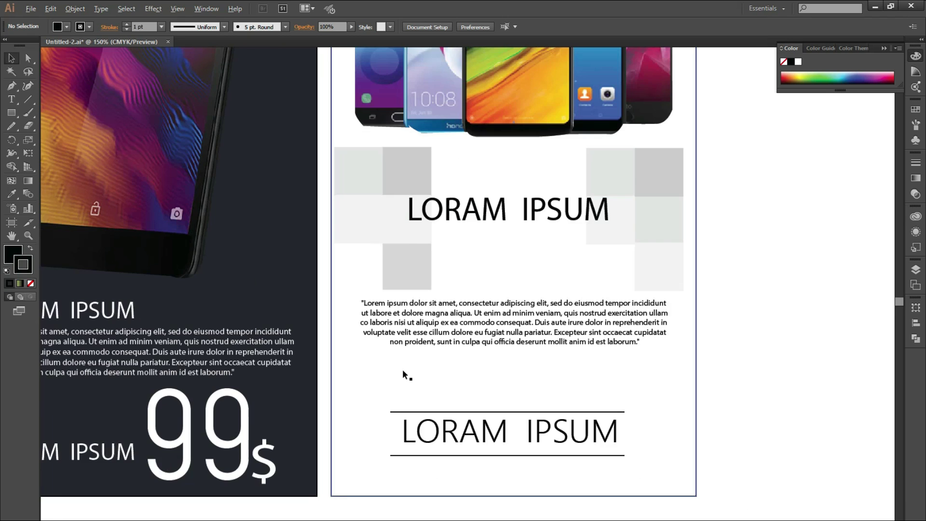
pyautogui.moveTo(488, 348); pyautogui.dragTo(491, 369)
pyautogui.click(684, 375)
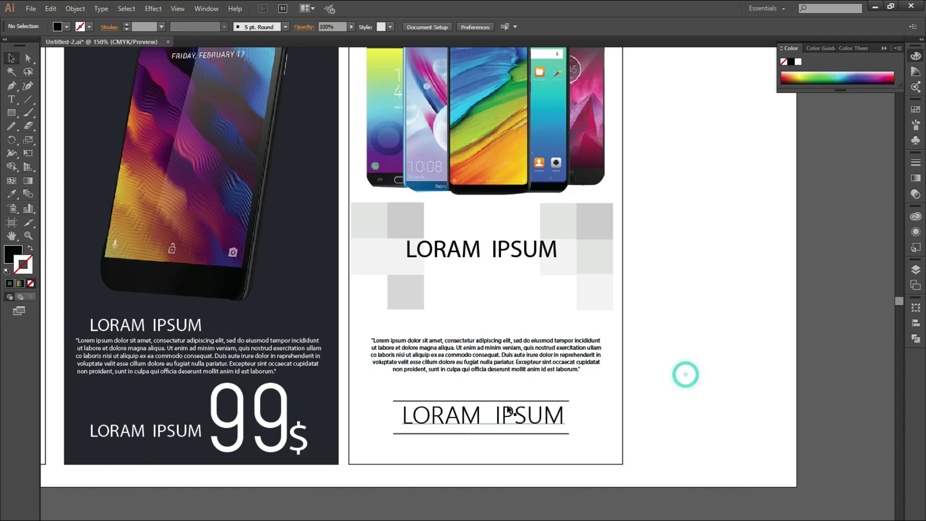
pyautogui.scroll(-1, 554, 270)
pyautogui.moveTo(553, 263); pyautogui.dragTo(746, 347)
pyautogui.moveTo(355, 496); pyautogui.dragTo(355, 498)
pyautogui.moveTo(478, 371); pyautogui.dragTo(518, 372)
pyautogui.click(287, 336)
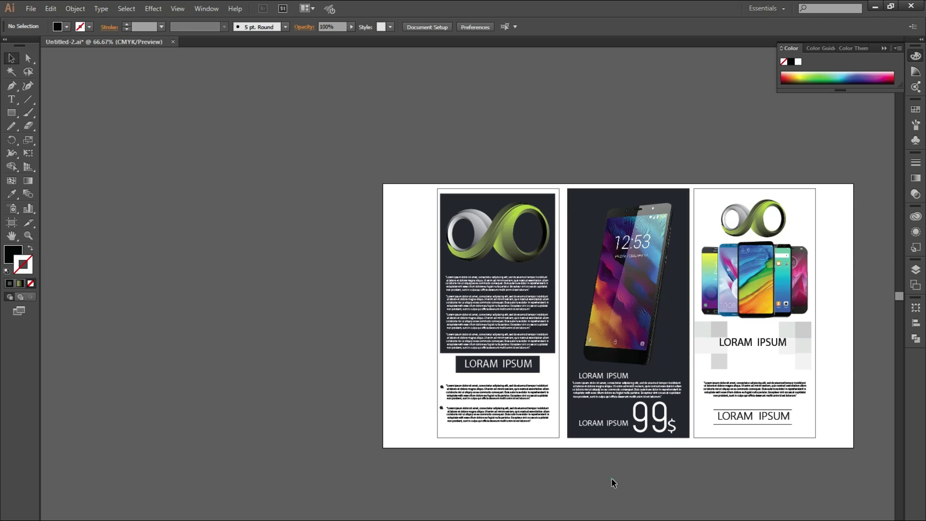